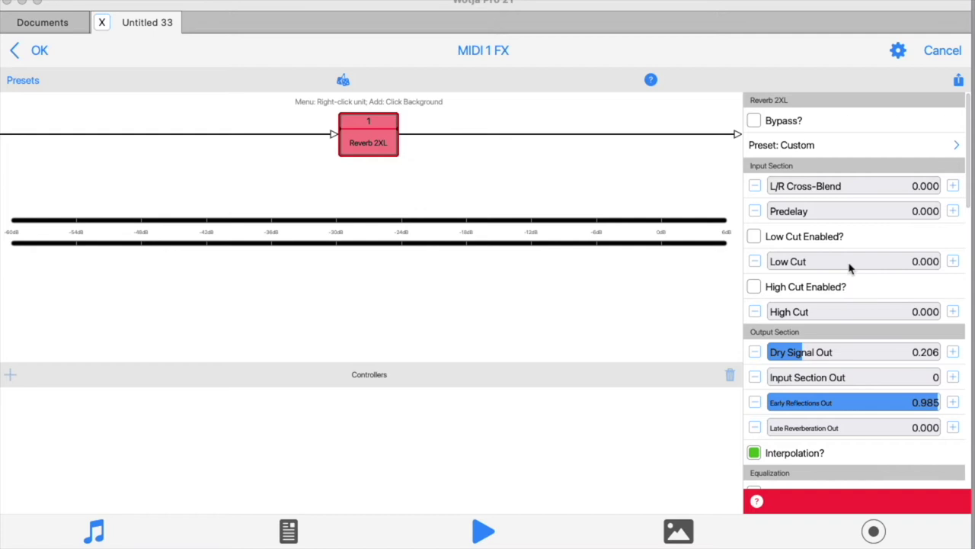
Step: Set the Reverb 2XL L/R Cross-Blend to 0.000
click(836, 165)
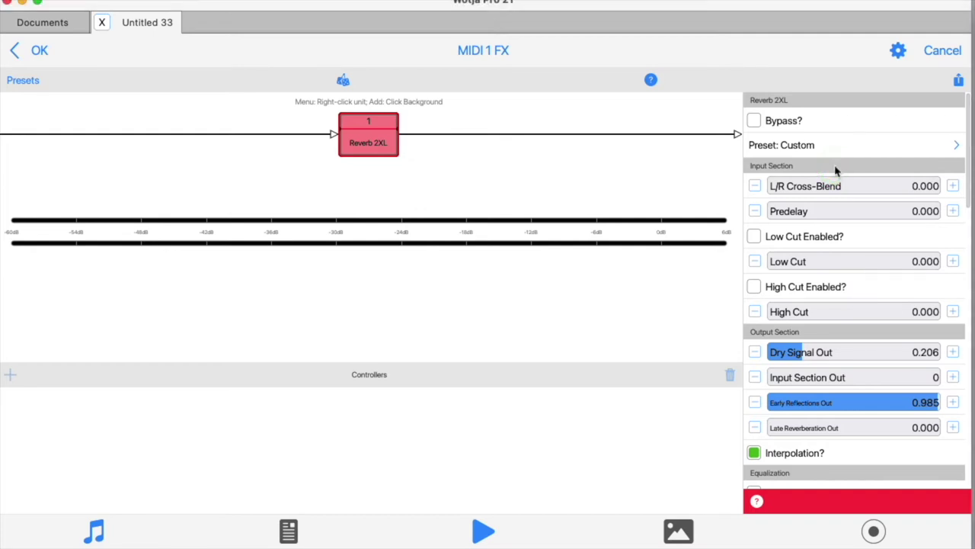
click(838, 190)
drag(785, 195, 844, 189)
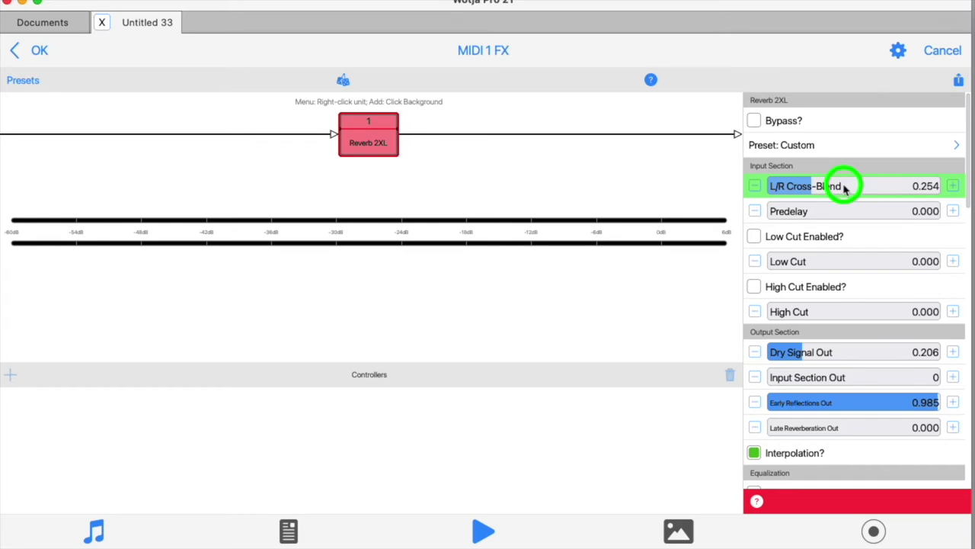
drag(844, 189, 734, 192)
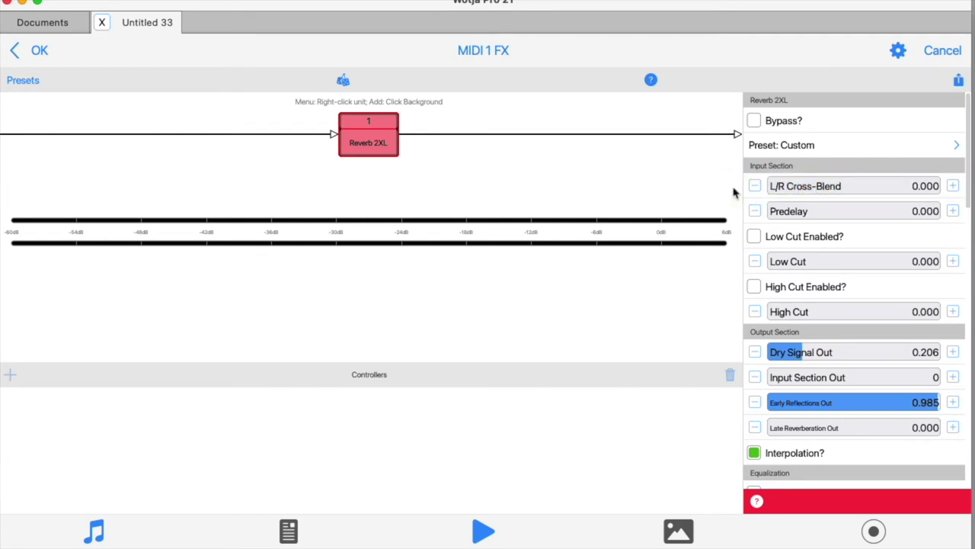
Step: Set Predelay to 337.719 and enable Low Cut at 0.333
click(754, 212)
drag(794, 214, 876, 214)
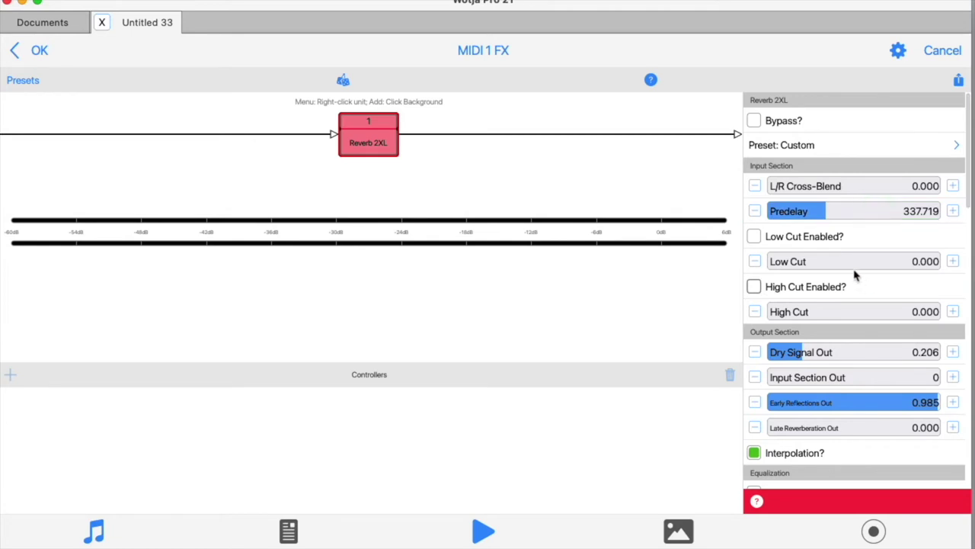
drag(812, 263, 886, 263)
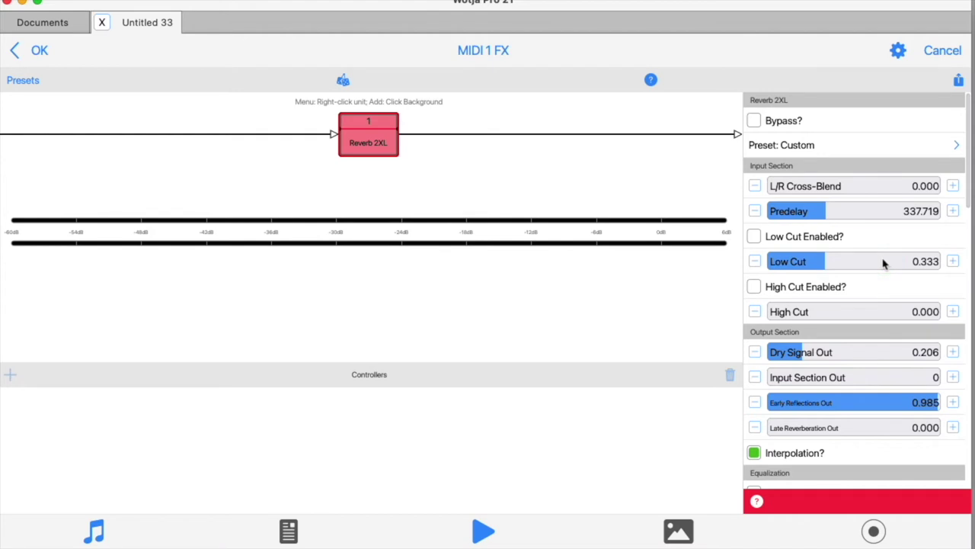
click(755, 237)
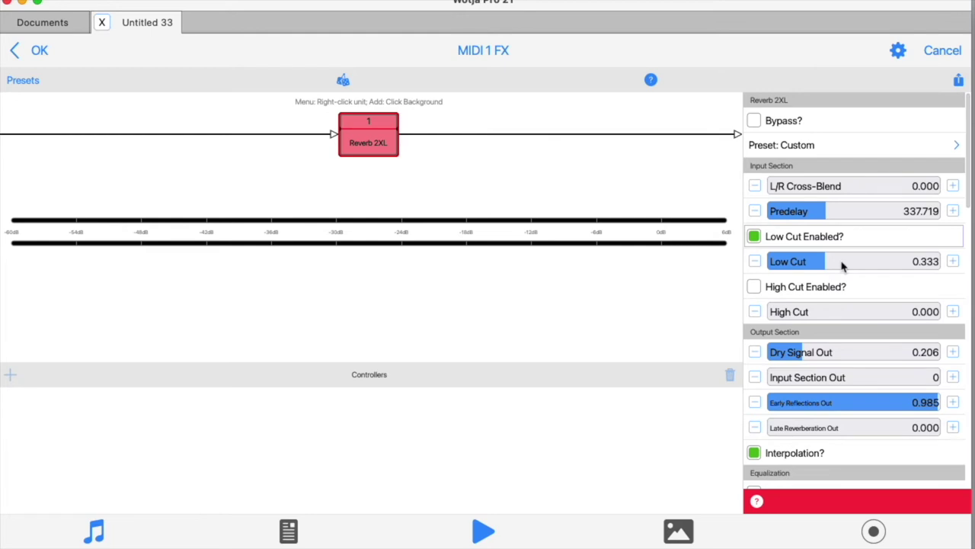
Step: Scroll further down the reverb parameter panel and adjust controls there
click(867, 337)
scroll(867, 341, down, 1)
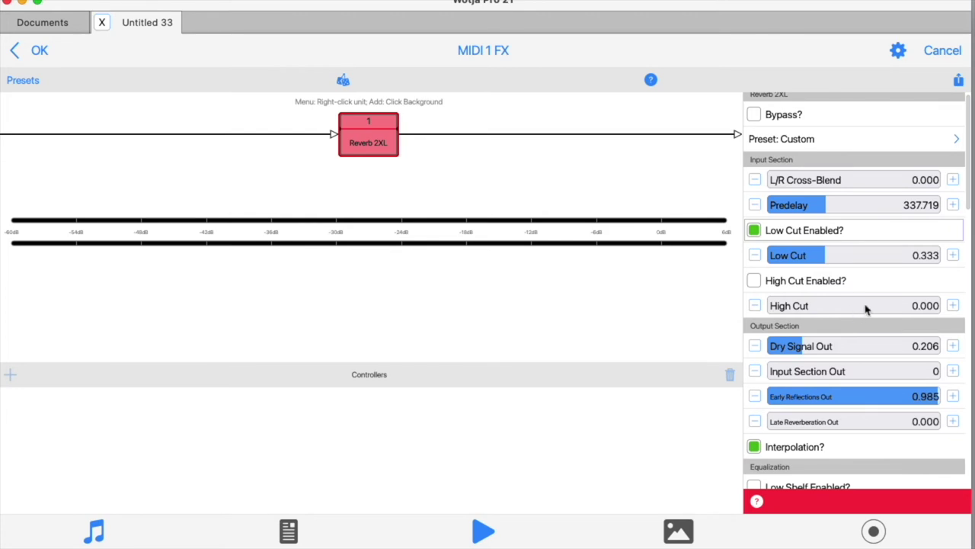
click(808, 372)
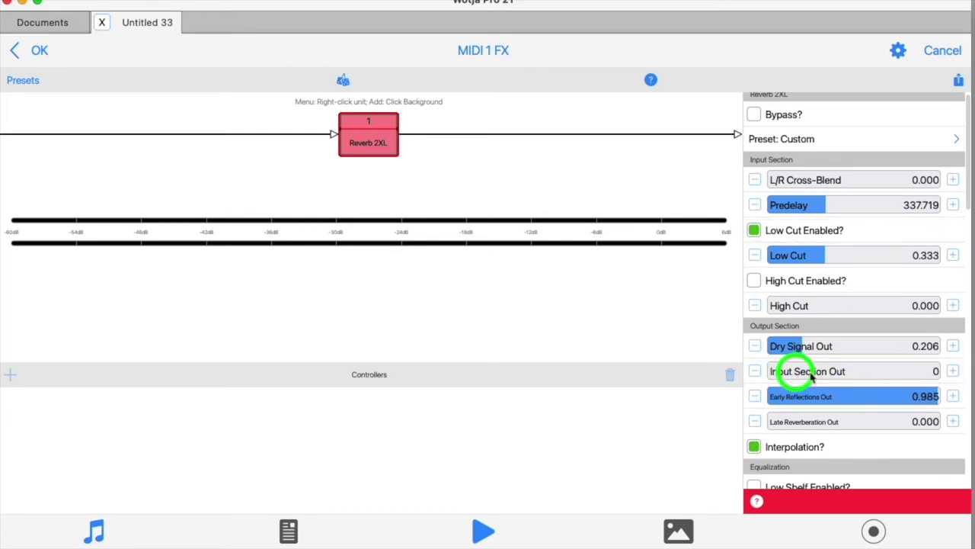
Step: Scroll down to Equalization and Early Reflections – Delays, enabling High Shelf and setting Tap Seed to 639350
scroll(838, 371, down, 4)
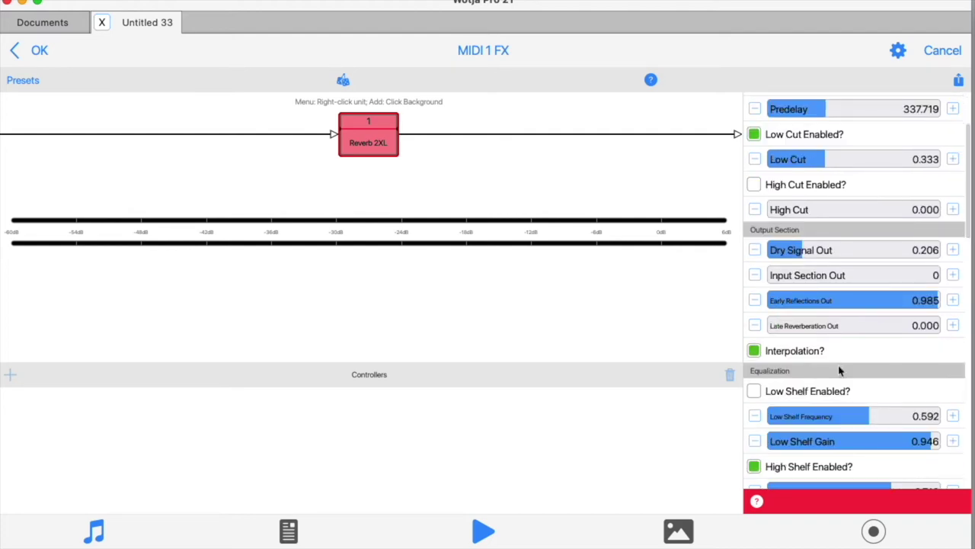
scroll(843, 342, down, 3)
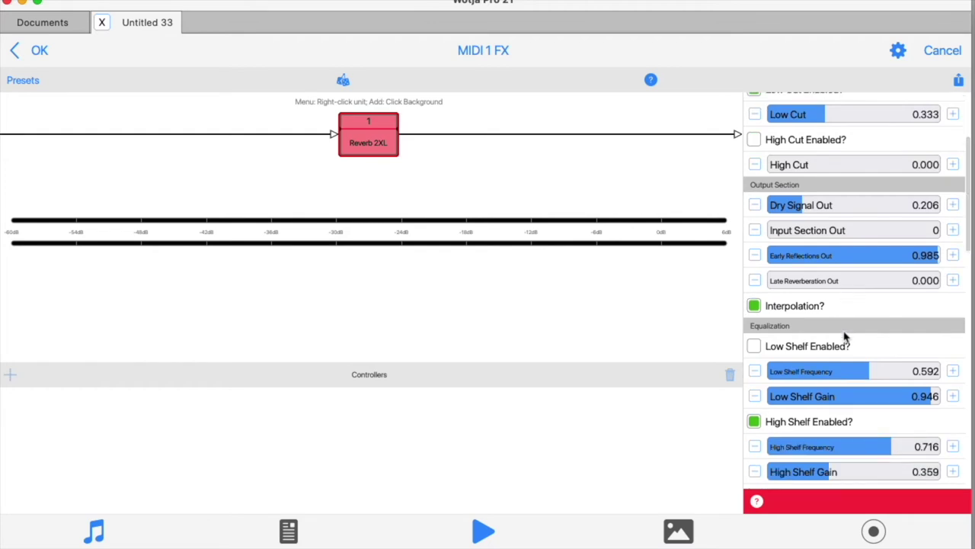
scroll(846, 295, down, 6)
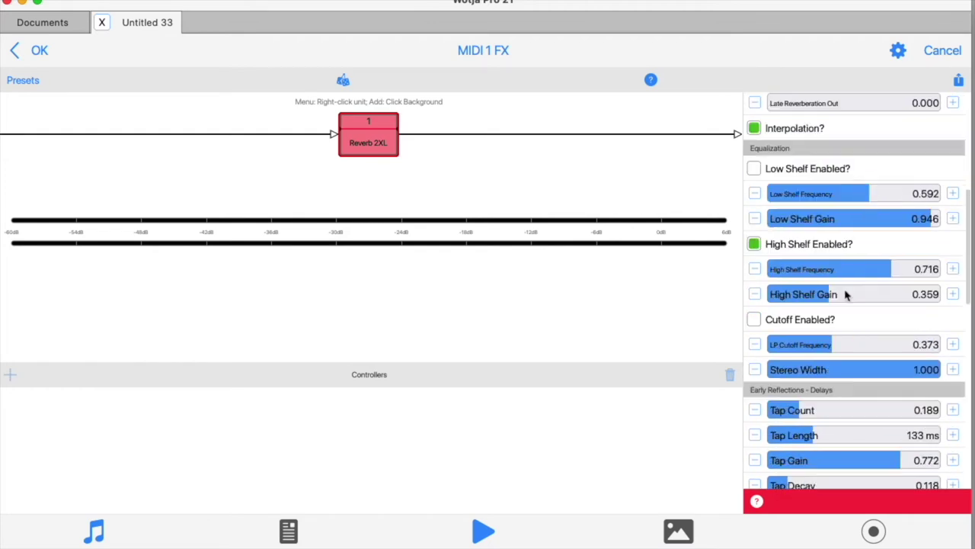
scroll(845, 295, down, 4)
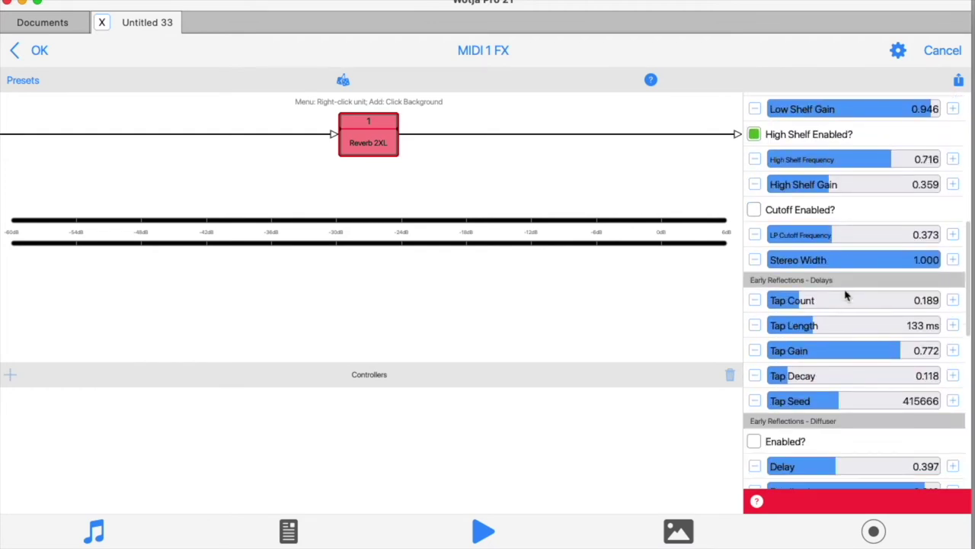
click(816, 280)
click(870, 405)
Step: Set Tap Seed to 507771, Tap Count to 0.636 and Tap Length to 500 ms
click(876, 402)
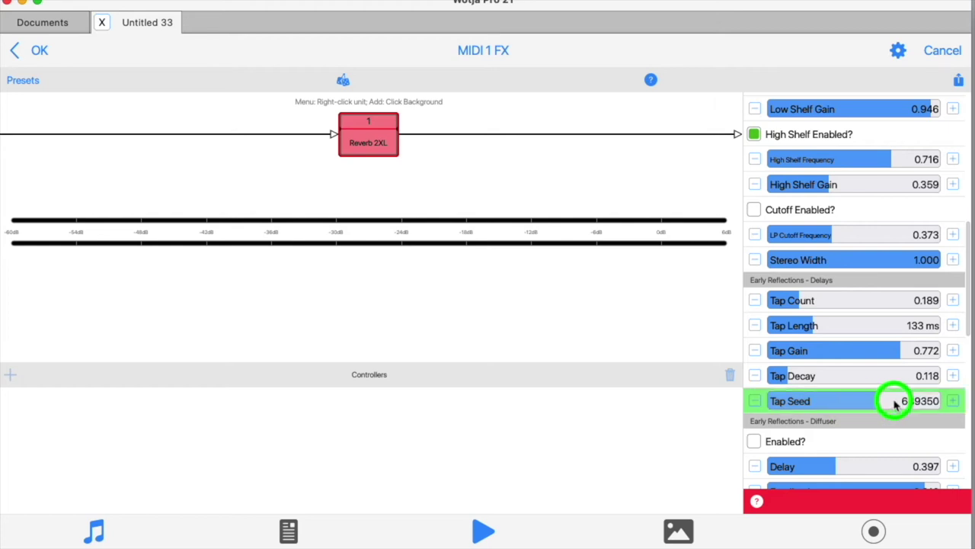
click(840, 404)
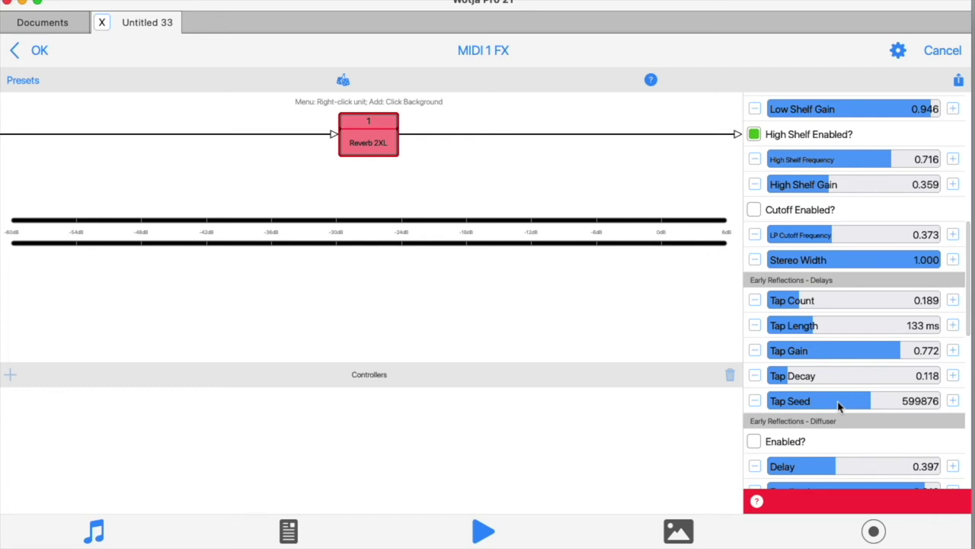
click(843, 403)
drag(797, 303, 830, 304)
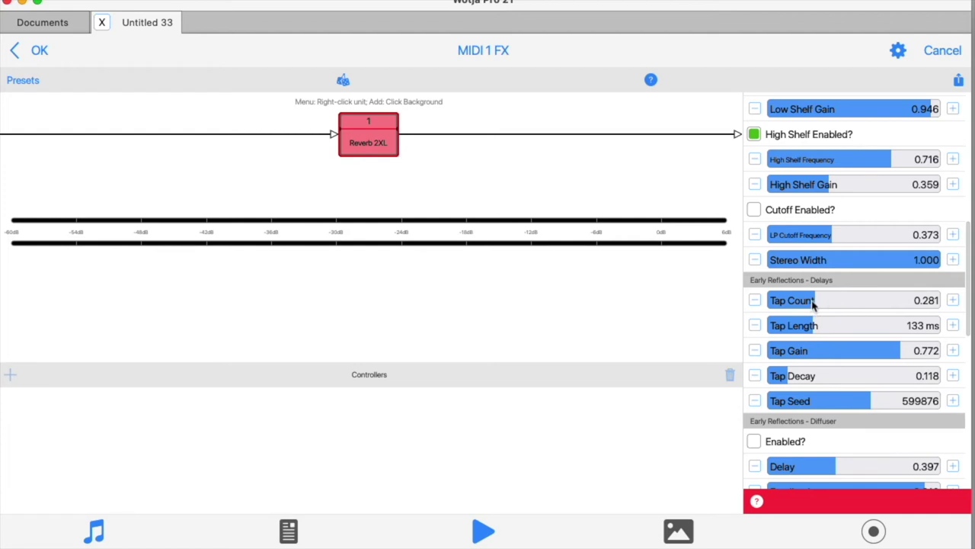
drag(813, 303, 709, 299)
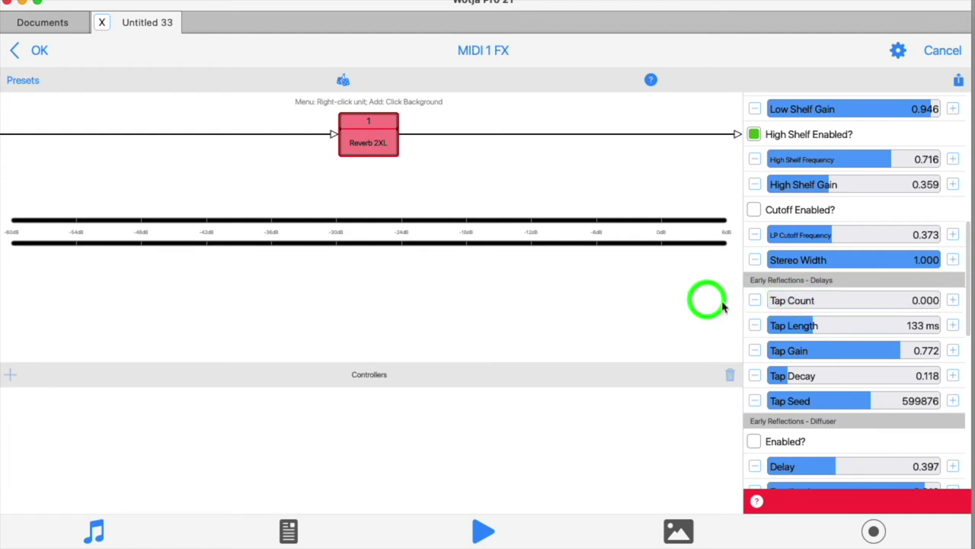
drag(875, 300, 851, 306)
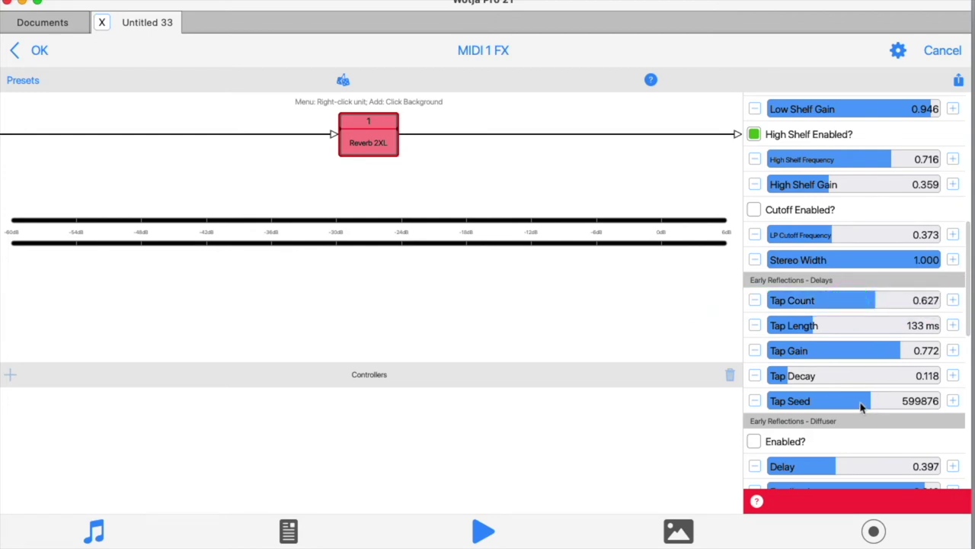
drag(861, 408, 821, 411)
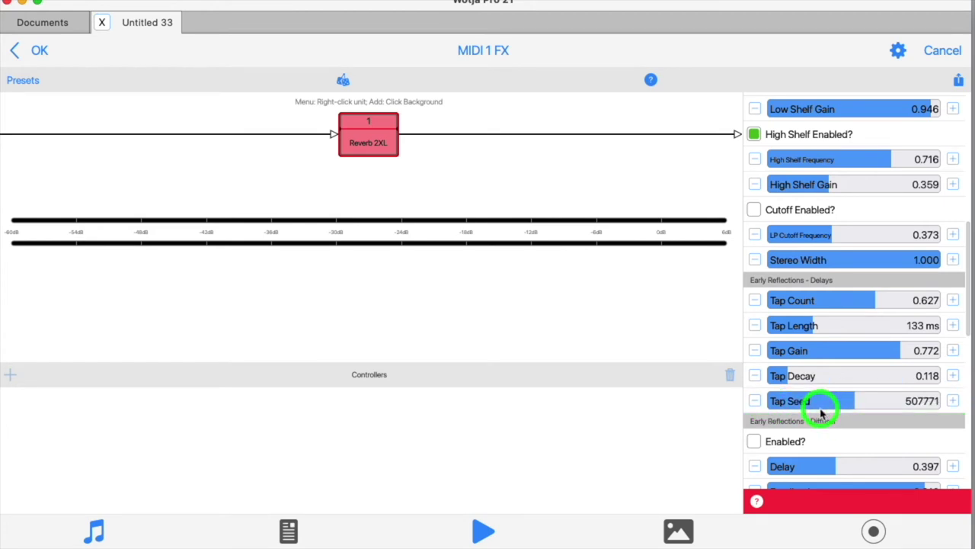
drag(864, 298, 861, 305)
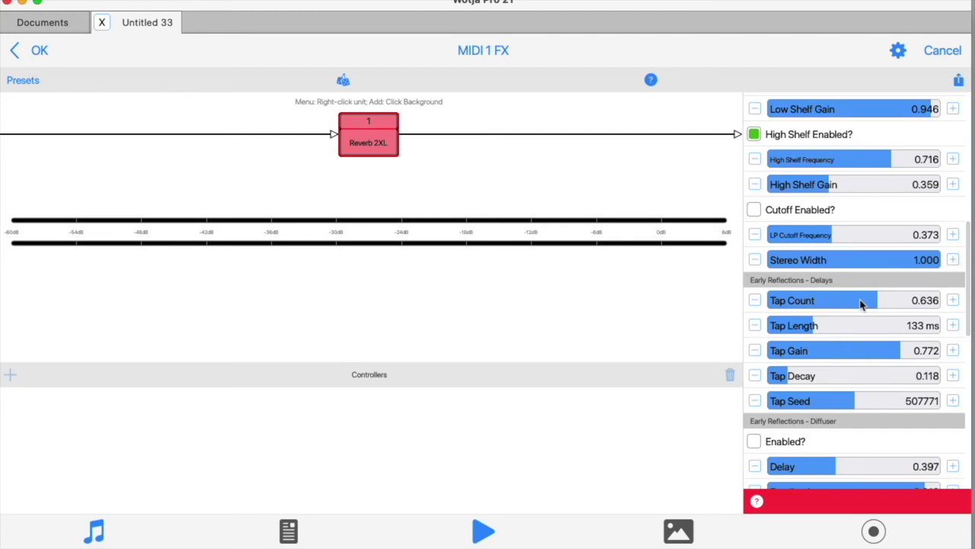
drag(807, 326, 968, 339)
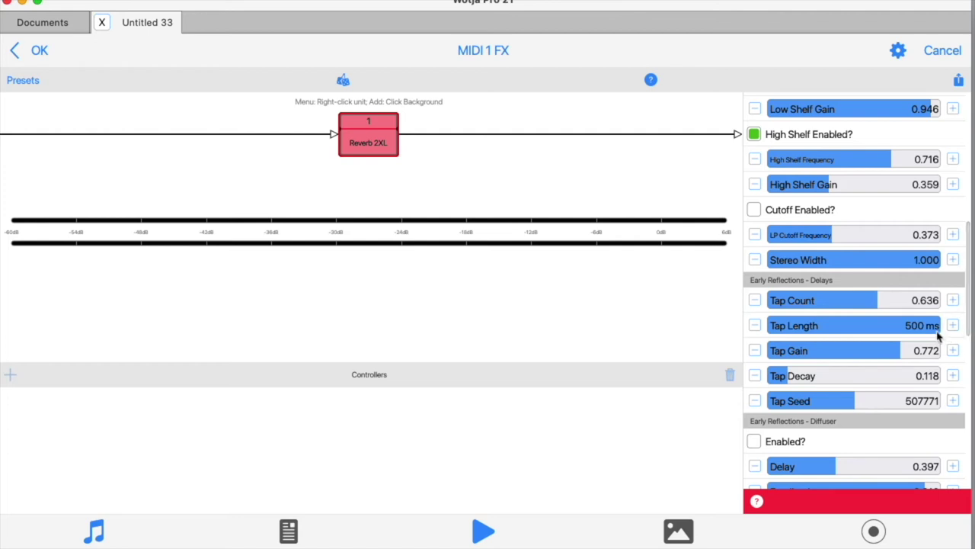
Step: Set Tap Length to 469 ms and Tap Gain to about 0.16
drag(913, 326, 684, 333)
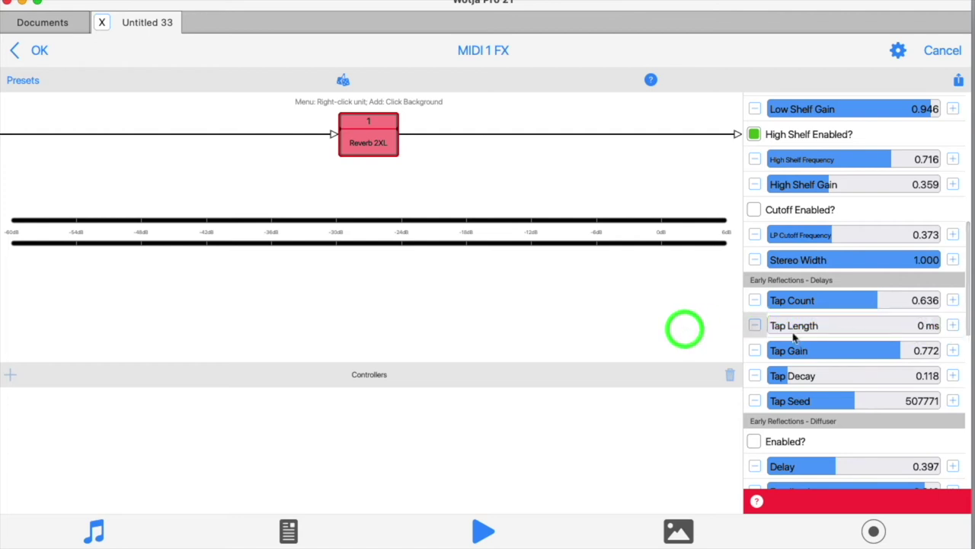
drag(830, 326, 929, 326)
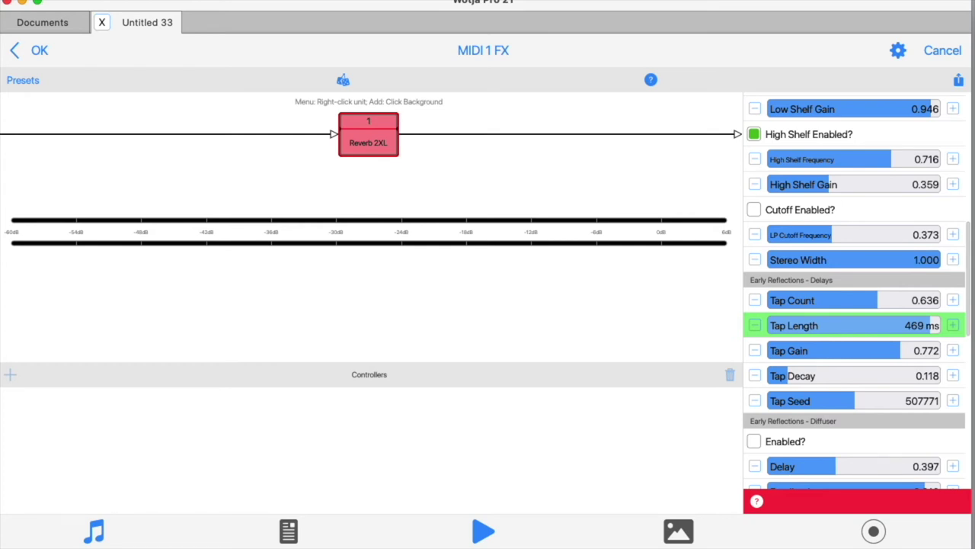
drag(929, 326, 930, 326)
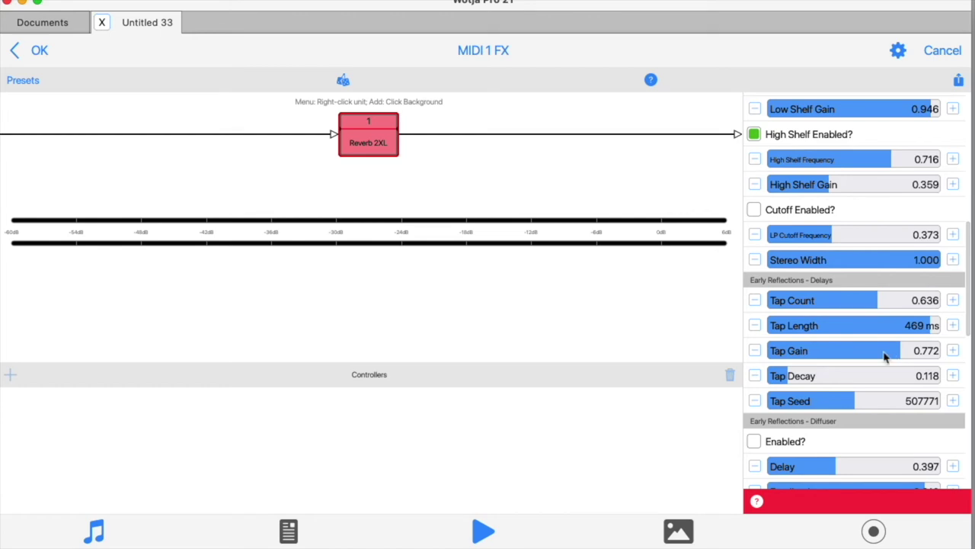
drag(888, 353, 858, 356)
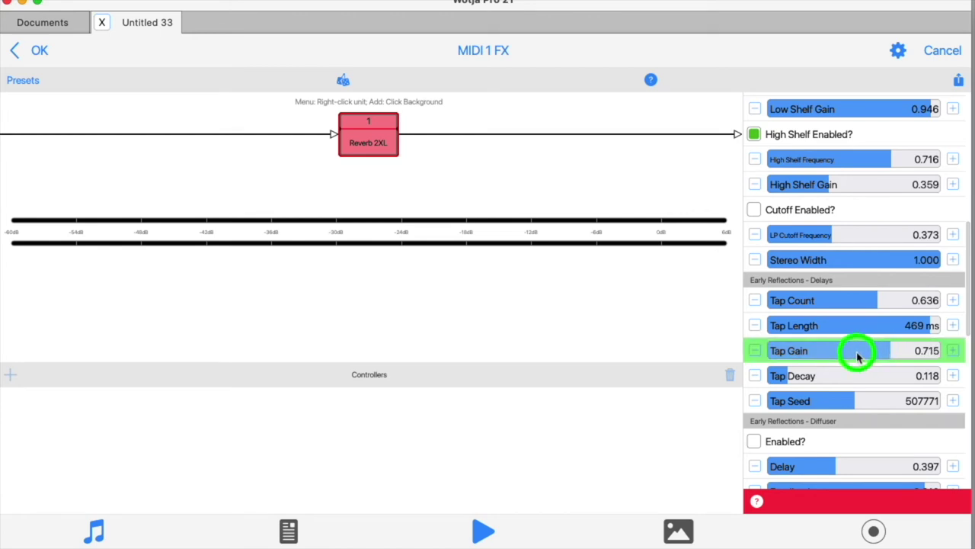
drag(858, 357, 722, 357)
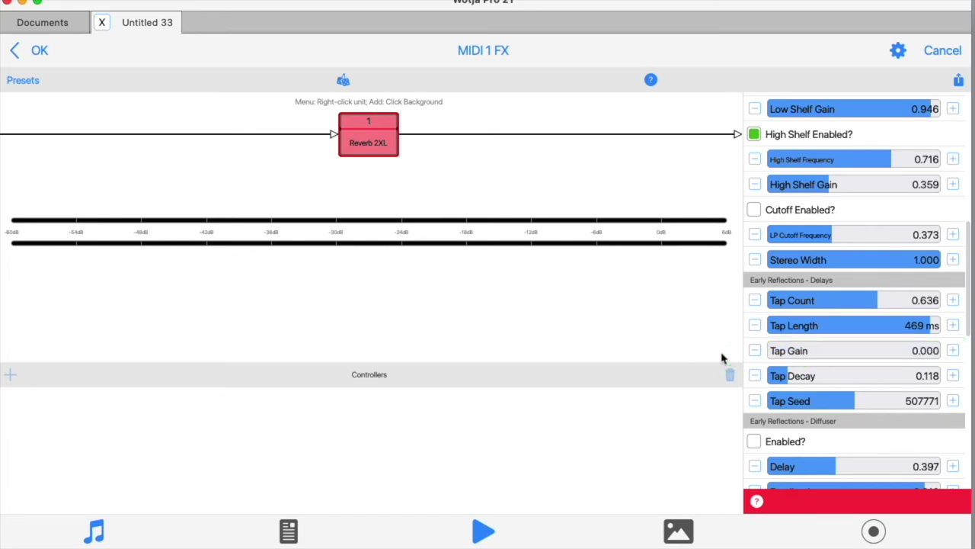
drag(773, 355, 856, 366)
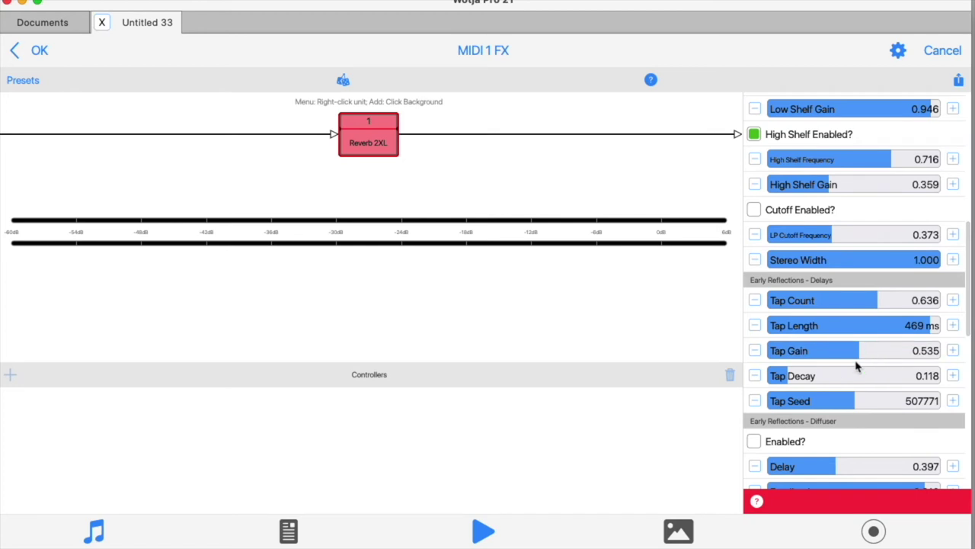
Step: Bring the Tap Decay slider to 0.789
drag(797, 376, 894, 379)
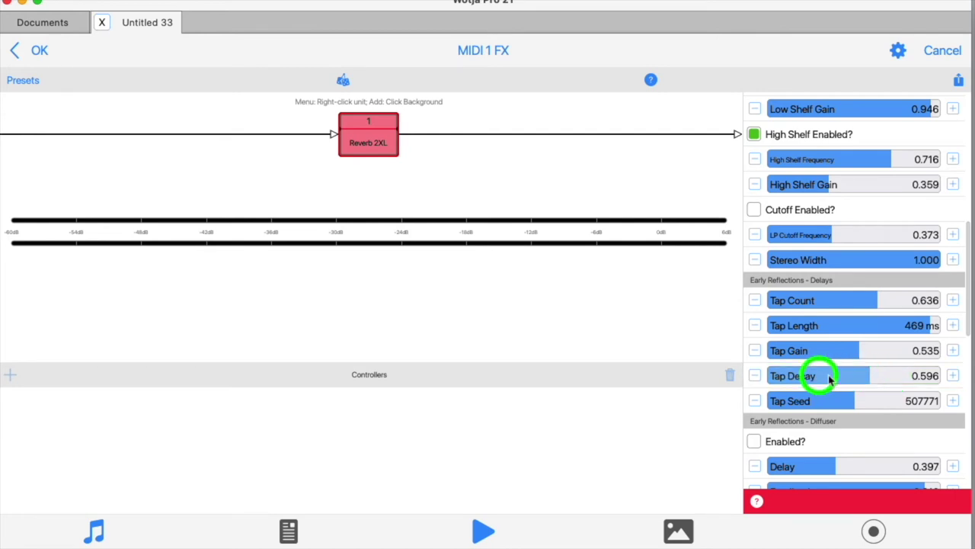
drag(831, 379, 726, 373)
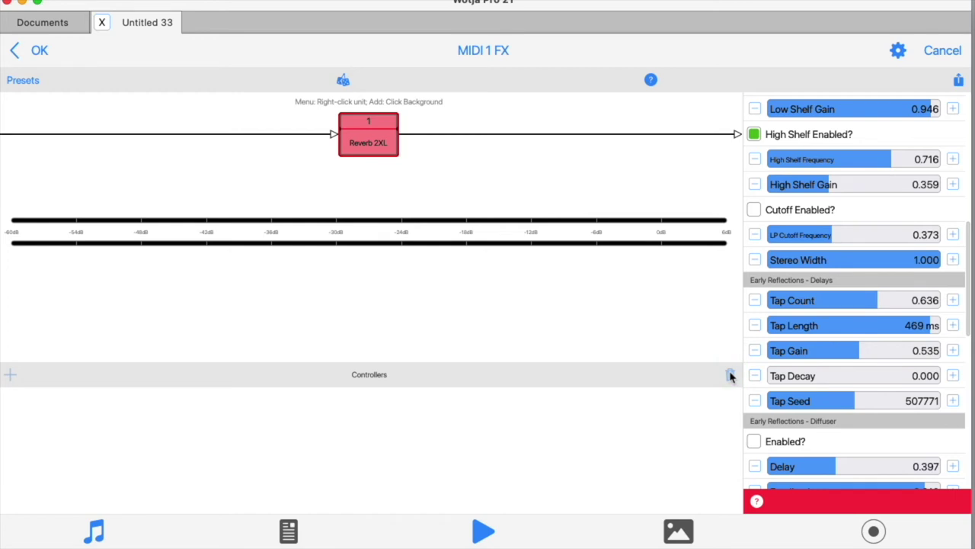
drag(773, 374, 931, 378)
Step: Scroll to Early Reflections – Diffuser and leave Enabled? checked after several toggles
scroll(931, 380, down, 1)
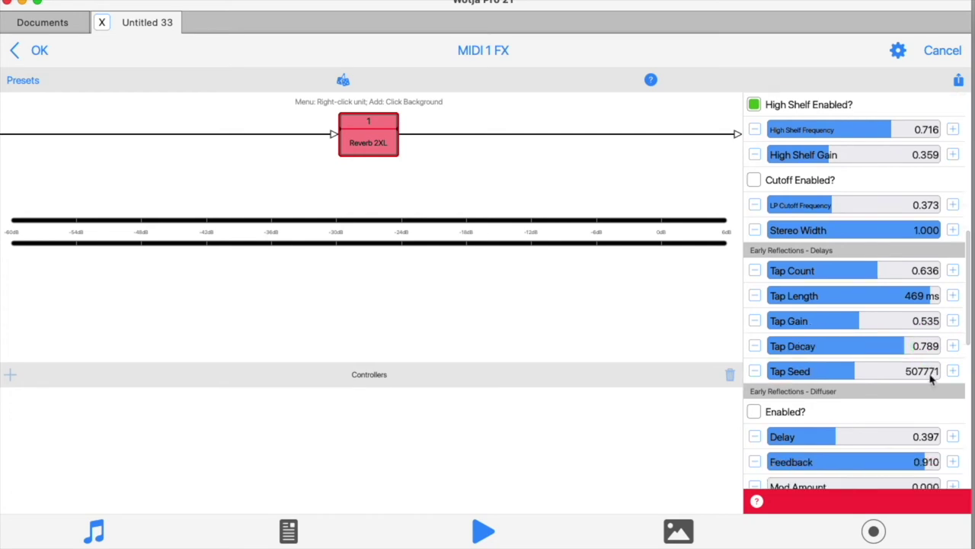
scroll(931, 378, down, 2)
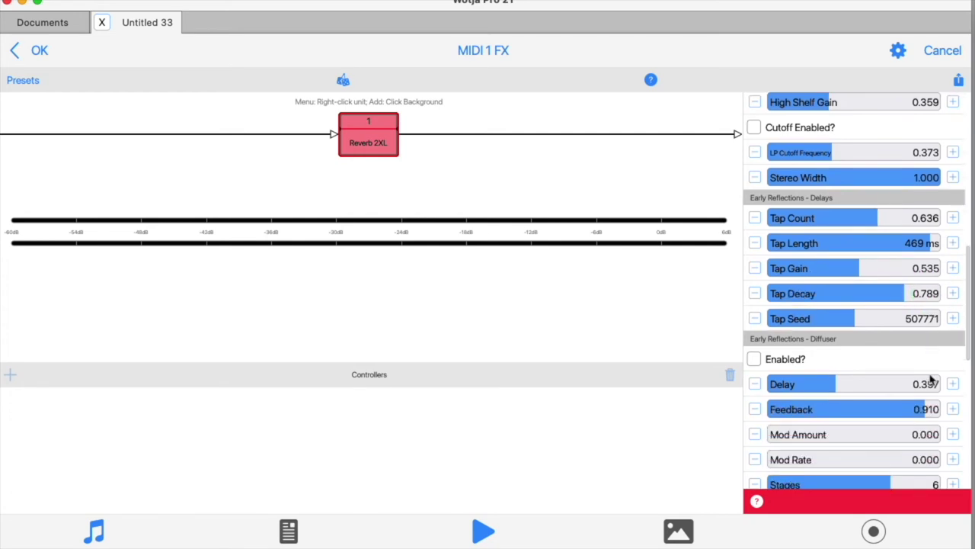
click(754, 360)
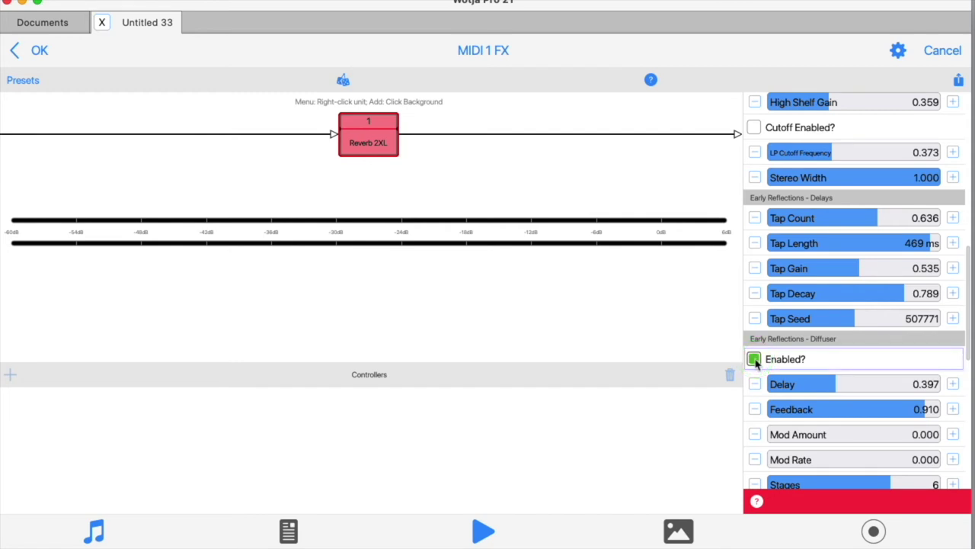
click(755, 360)
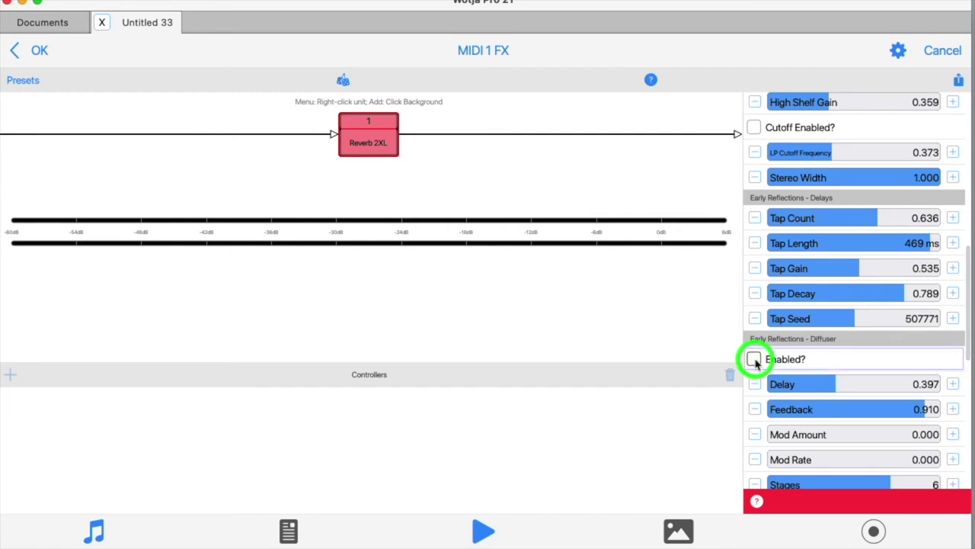
click(754, 359)
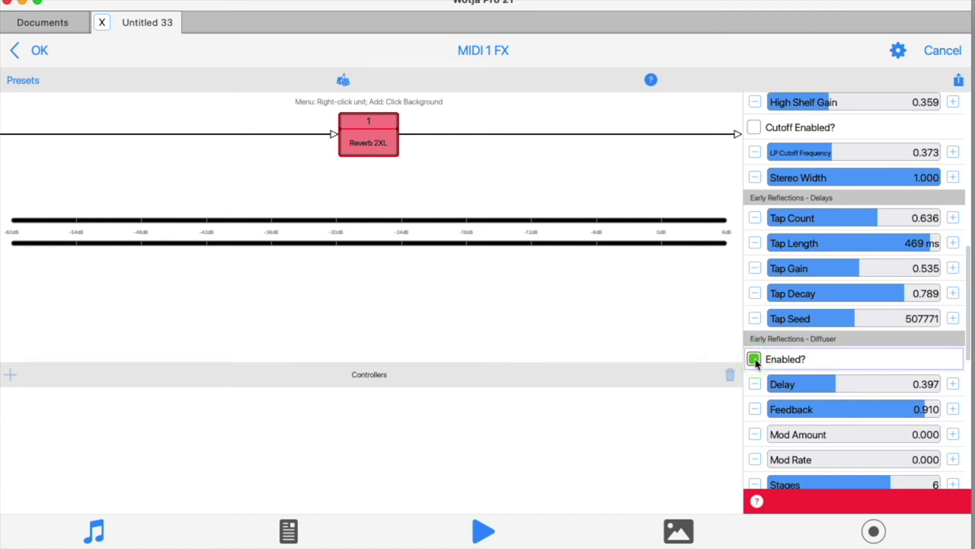
click(754, 359)
click(754, 360)
Step: Raise the Diffusion Seed to 401322 and set the diffuser Stages to 8
scroll(826, 458, down, 5)
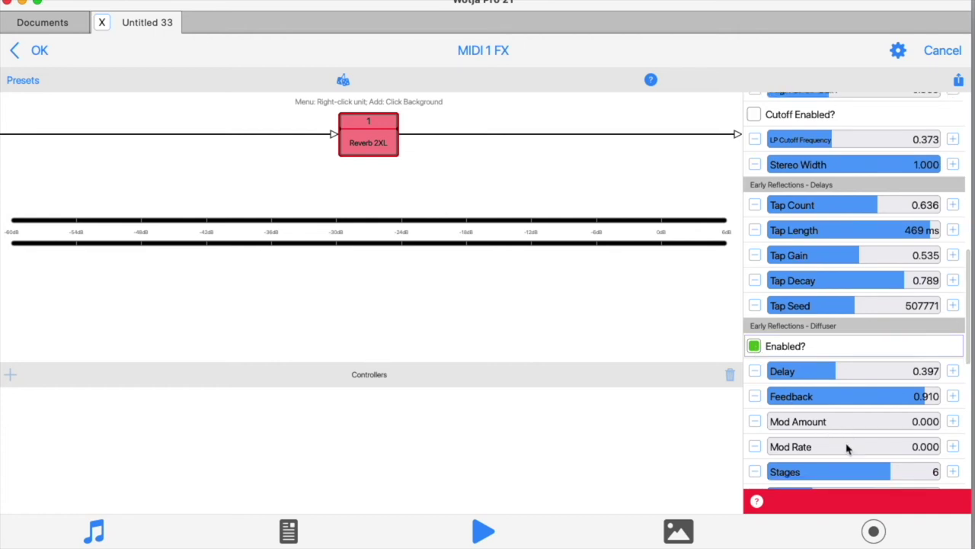
drag(775, 346, 863, 348)
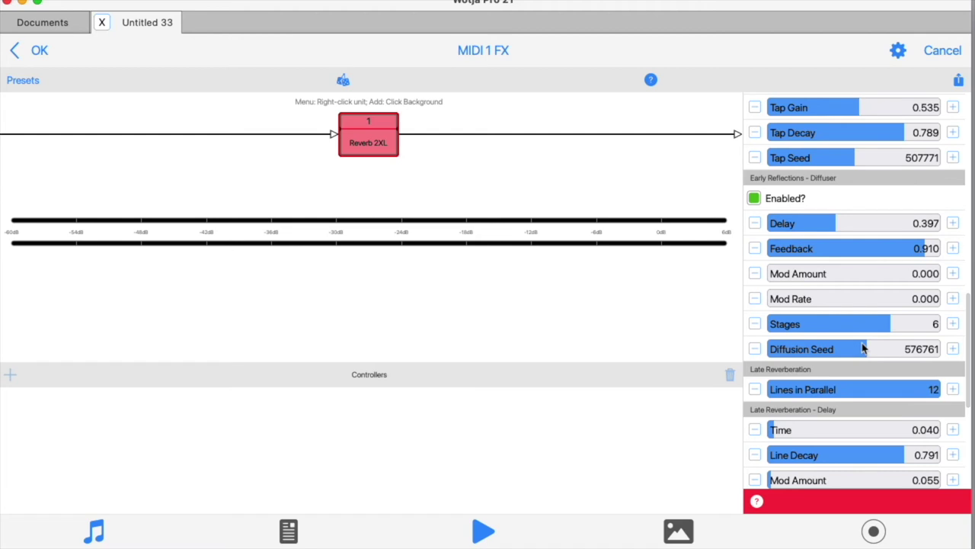
mouse_move(872, 359)
mouse_down()
mouse_move(851, 348)
mouse_move(909, 353)
mouse_move(870, 355)
mouse_up()
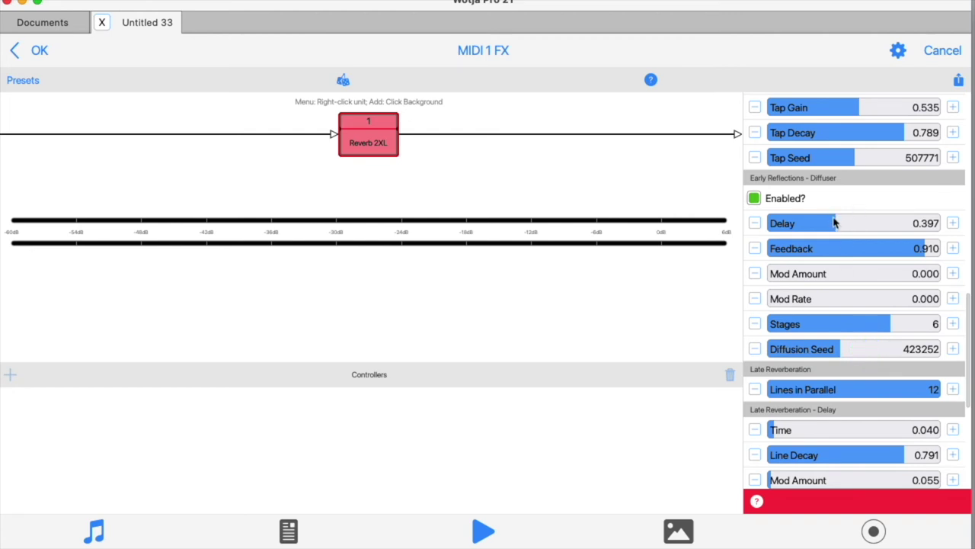
scroll(866, 306, up, 2)
scroll(866, 306, down, 2)
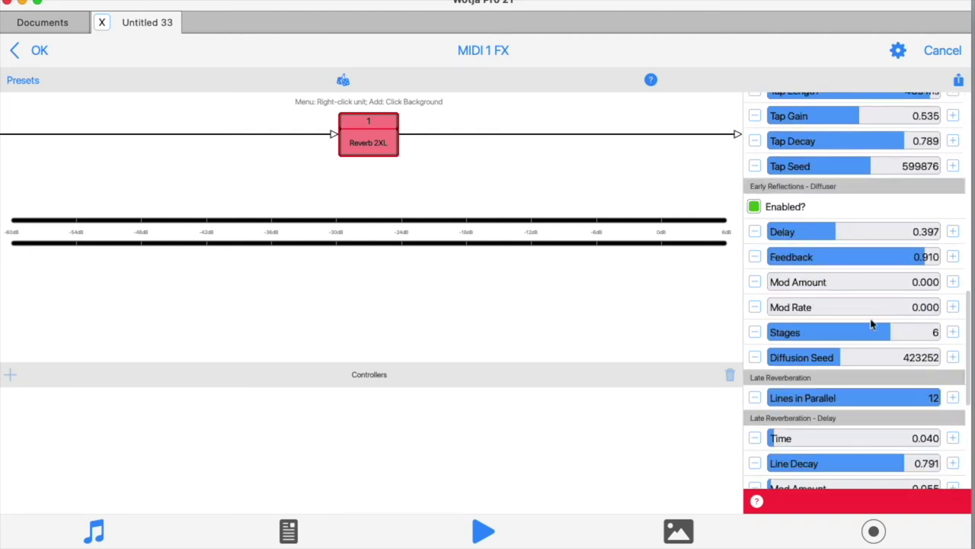
drag(881, 339, 830, 339)
drag(830, 339, 762, 335)
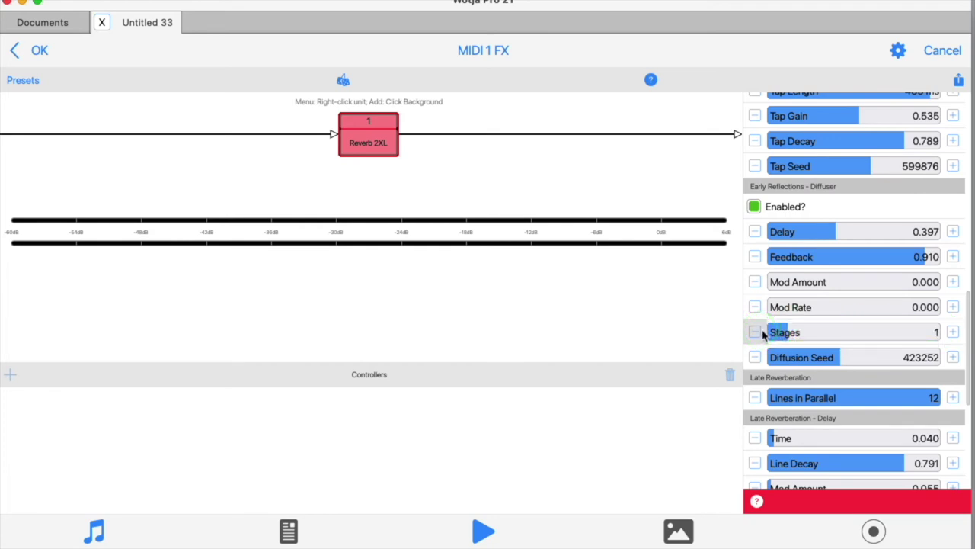
Step: Set diffuser Delay to 0.169 and Feedback to 0.879
mouse_move(827, 233)
mouse_down()
mouse_move(886, 232)
mouse_move(834, 237)
mouse_up()
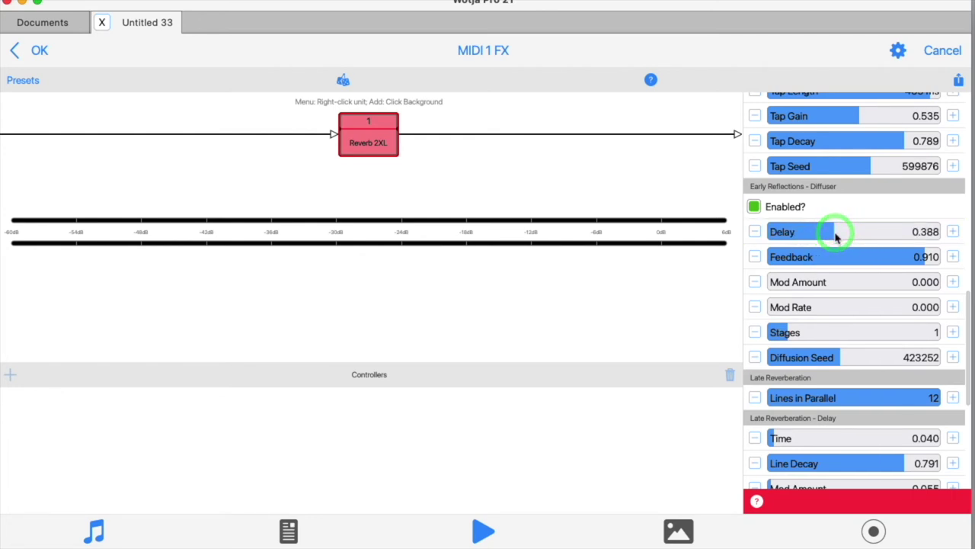
drag(833, 236, 778, 238)
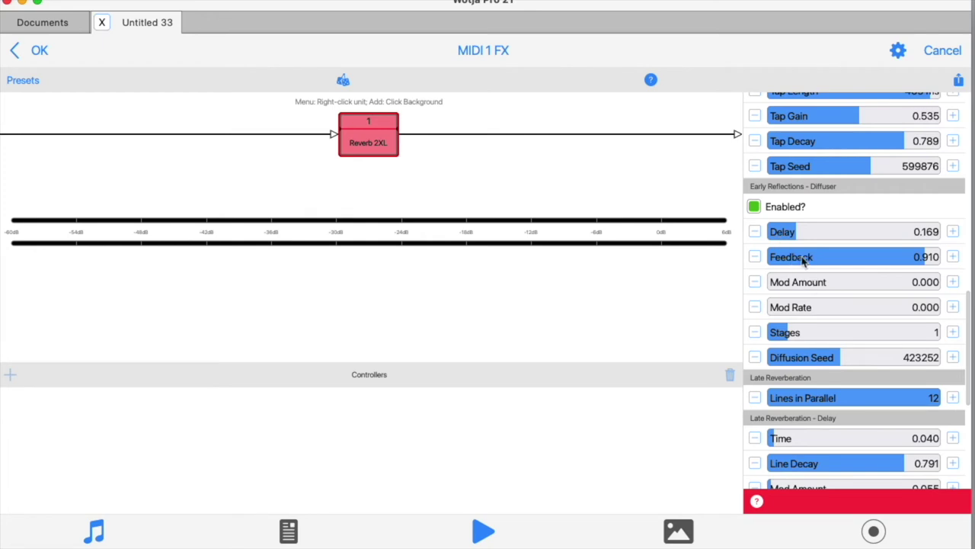
drag(901, 262, 814, 262)
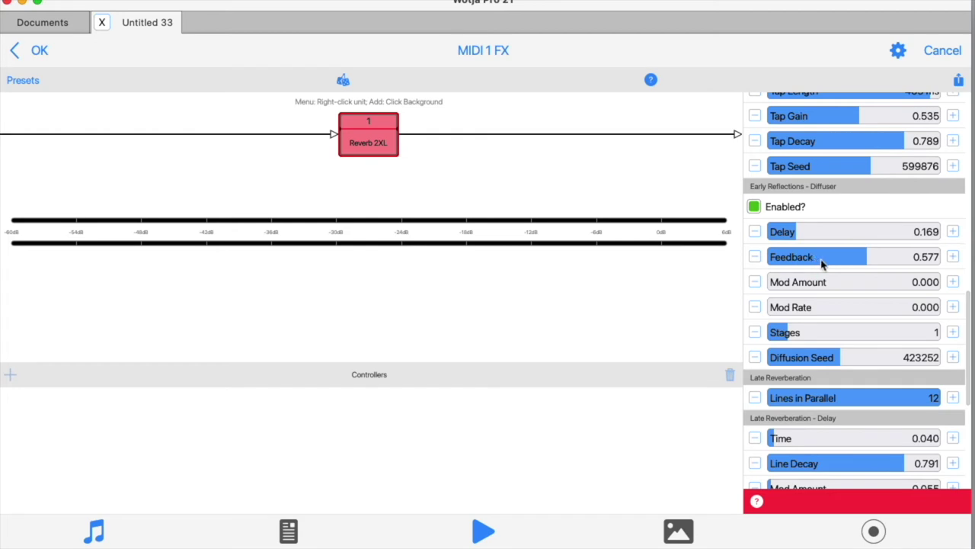
drag(814, 261, 891, 262)
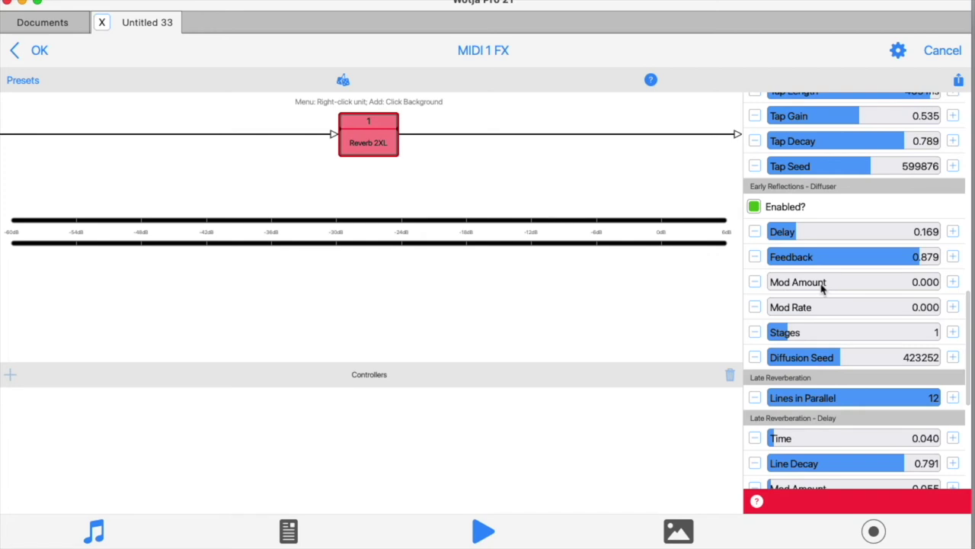
Step: Adjust the diffuser Mod Amount and Mod Rate, leaving Mod Amount slightly raised
drag(785, 286, 888, 279)
drag(800, 307, 917, 309)
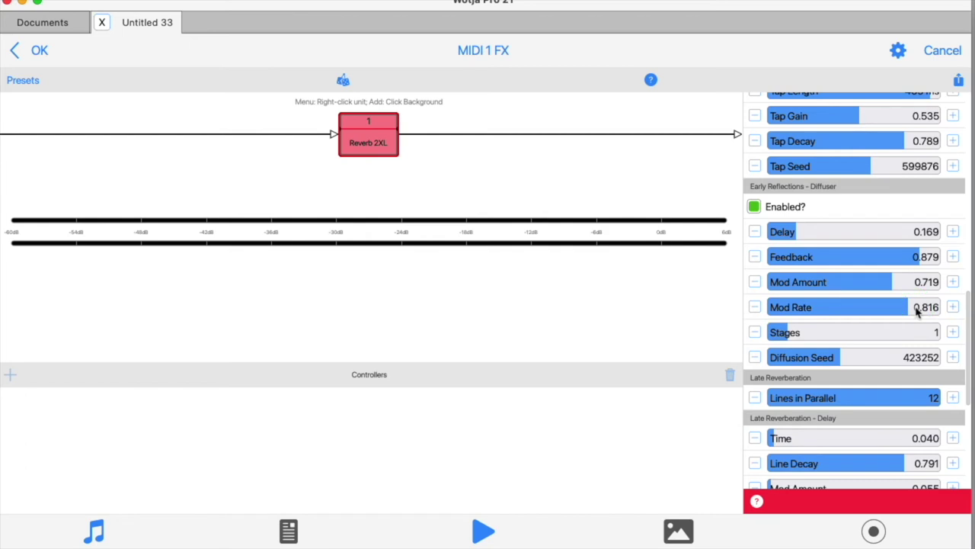
drag(825, 305, 701, 305)
drag(856, 289, 661, 287)
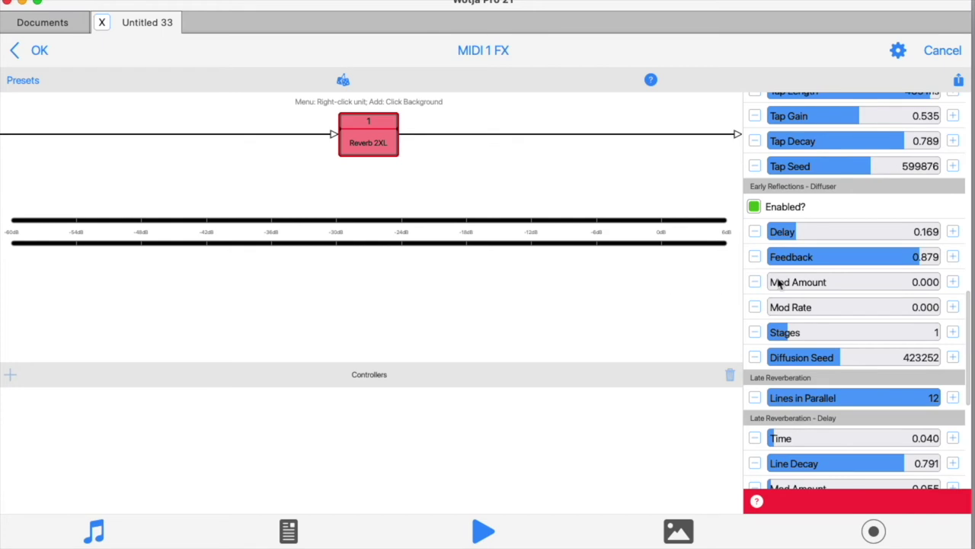
drag(778, 280, 836, 183)
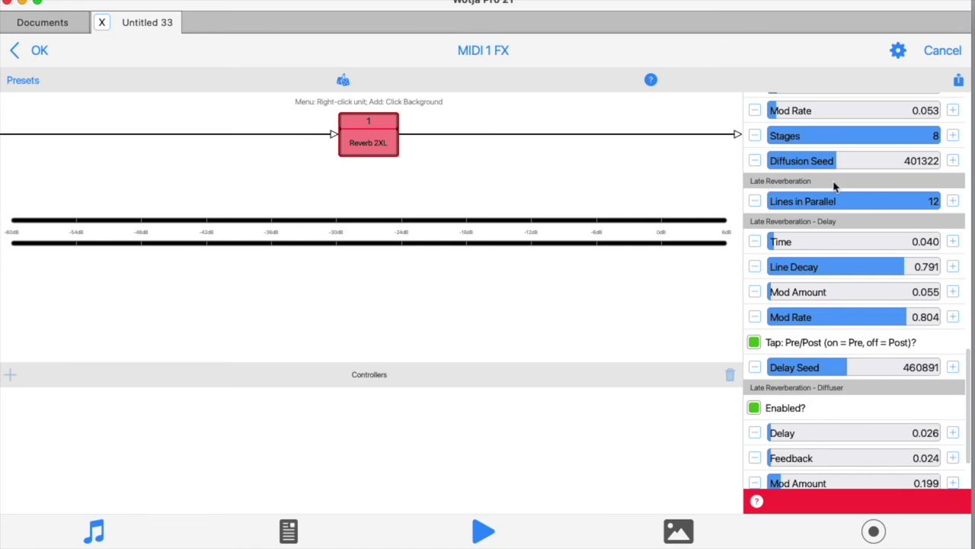
Step: Try 8 Lines in Parallel, then restore it to 12
click(843, 224)
drag(861, 203, 924, 211)
drag(859, 211, 924, 210)
Step: Set the late-reverb delay Time to 0.334 and Line Decay to 0.434
drag(800, 242, 869, 241)
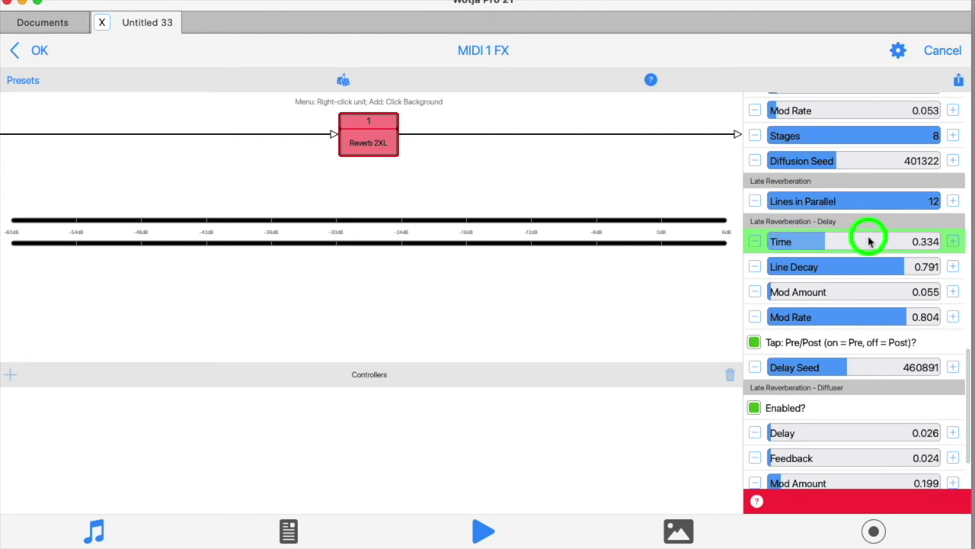
drag(797, 268, 824, 273)
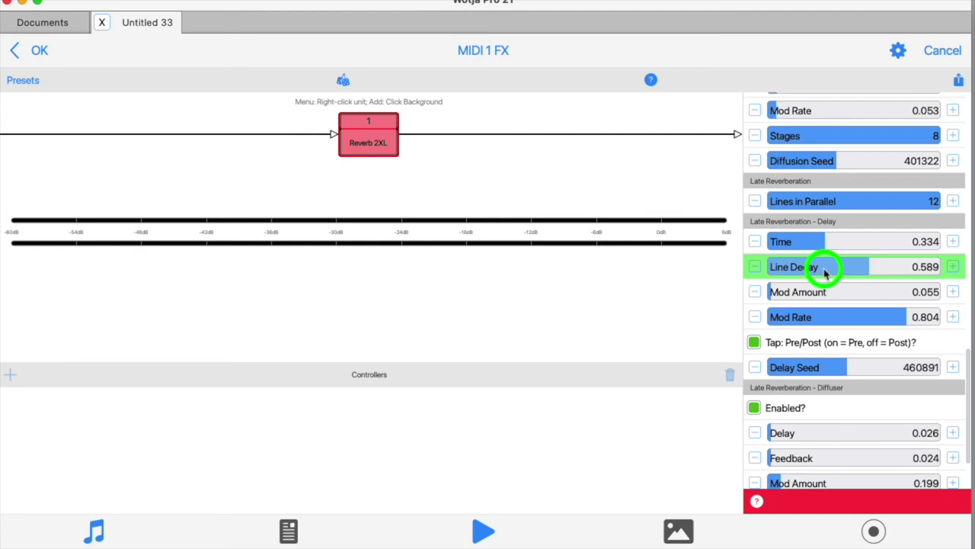
drag(824, 273, 825, 273)
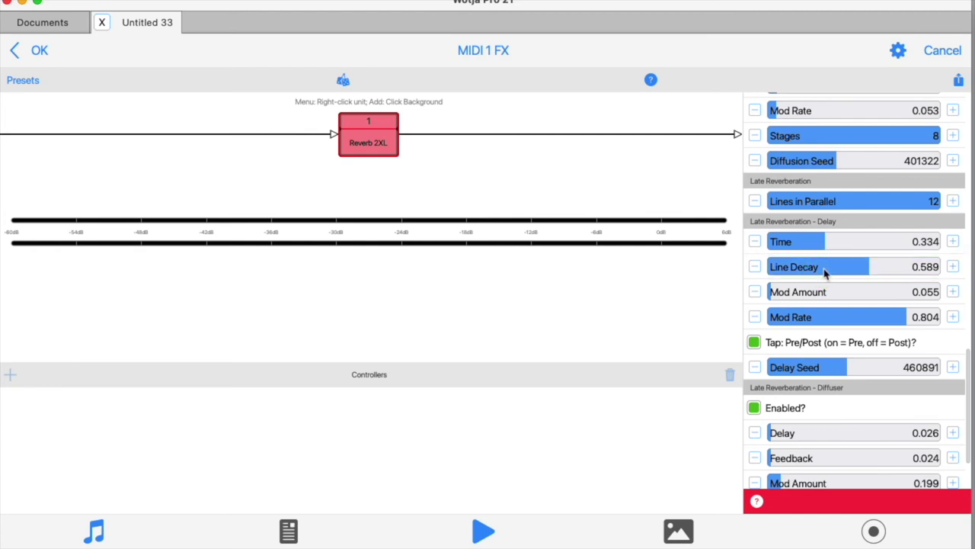
drag(845, 270, 788, 273)
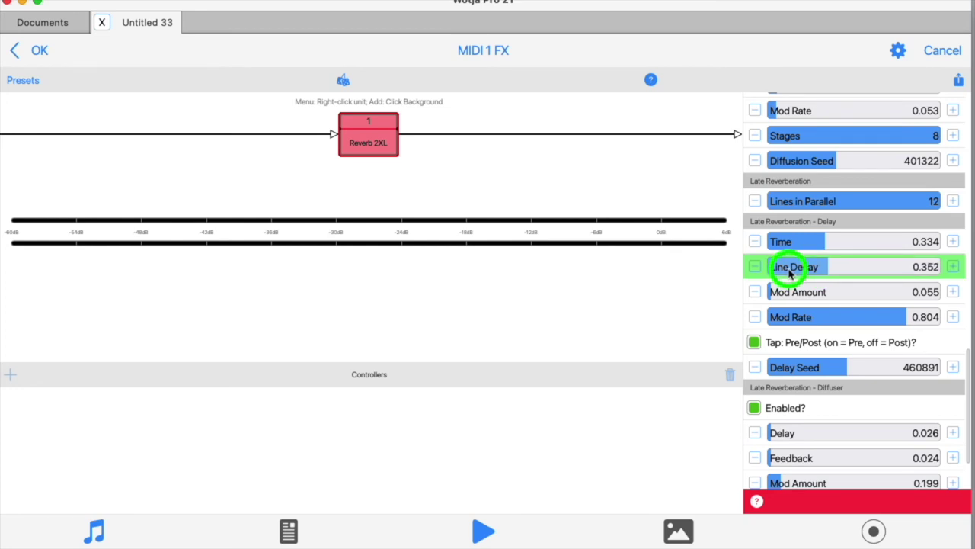
drag(789, 273, 957, 274)
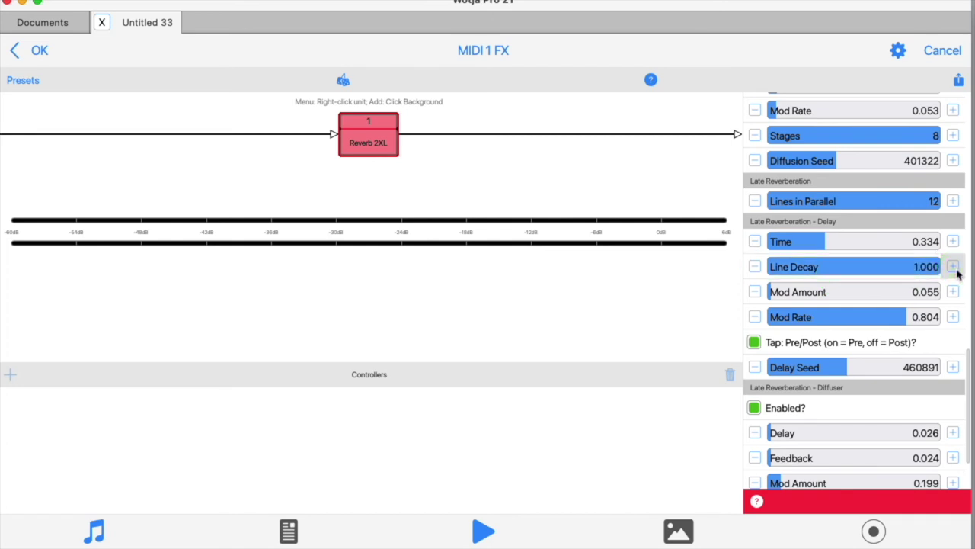
drag(914, 272, 803, 274)
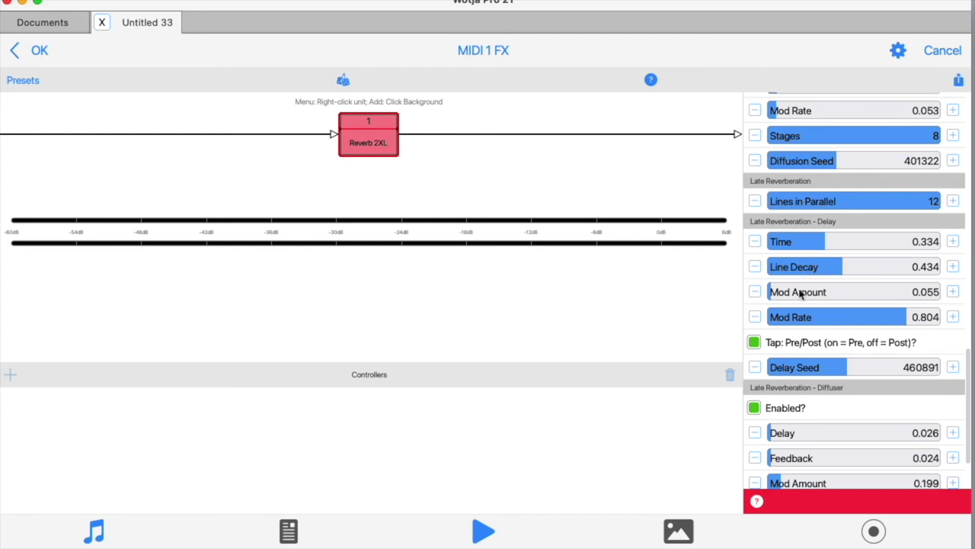
Step: Set late delay Mod Amount 0.079, Mod Rate 0.348 and Delay Seed 430189
drag(795, 295, 945, 294)
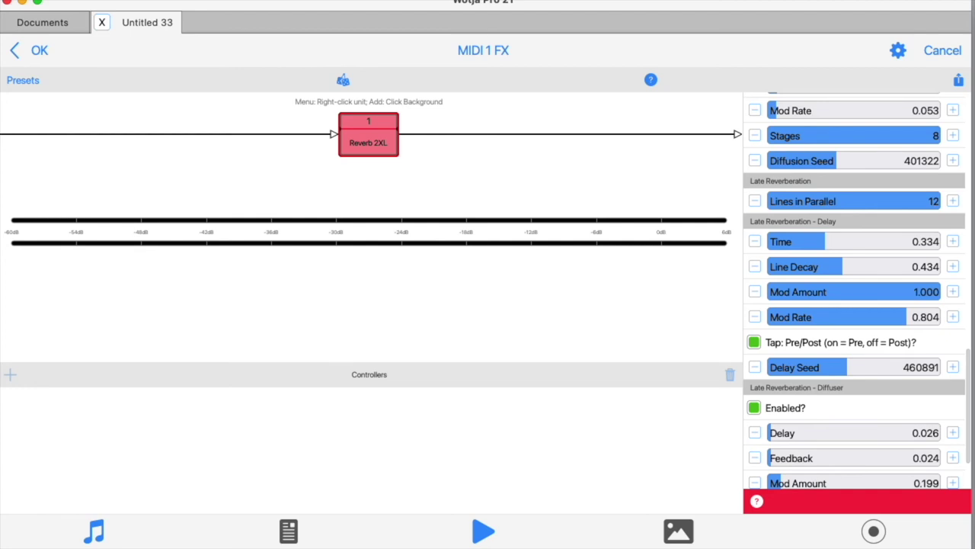
drag(925, 294, 749, 297)
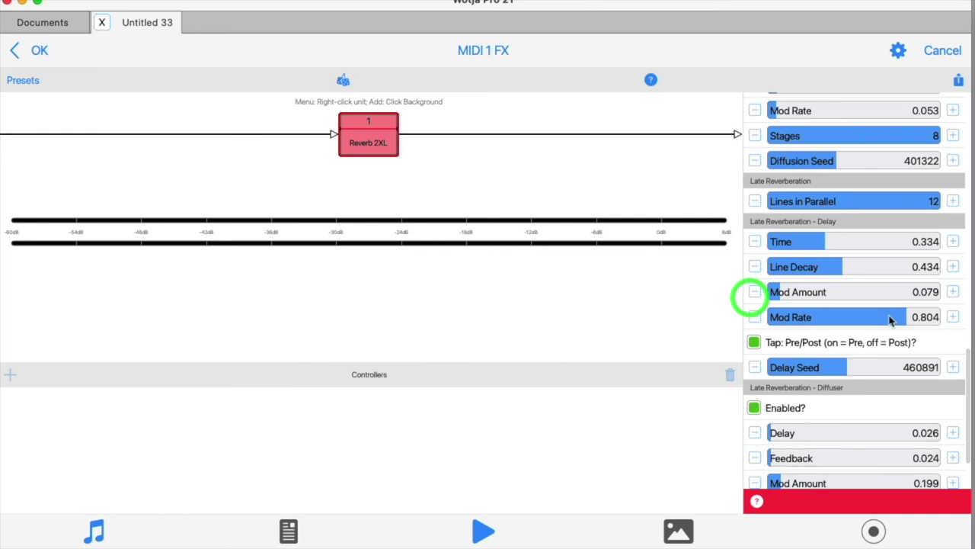
drag(891, 318, 789, 323)
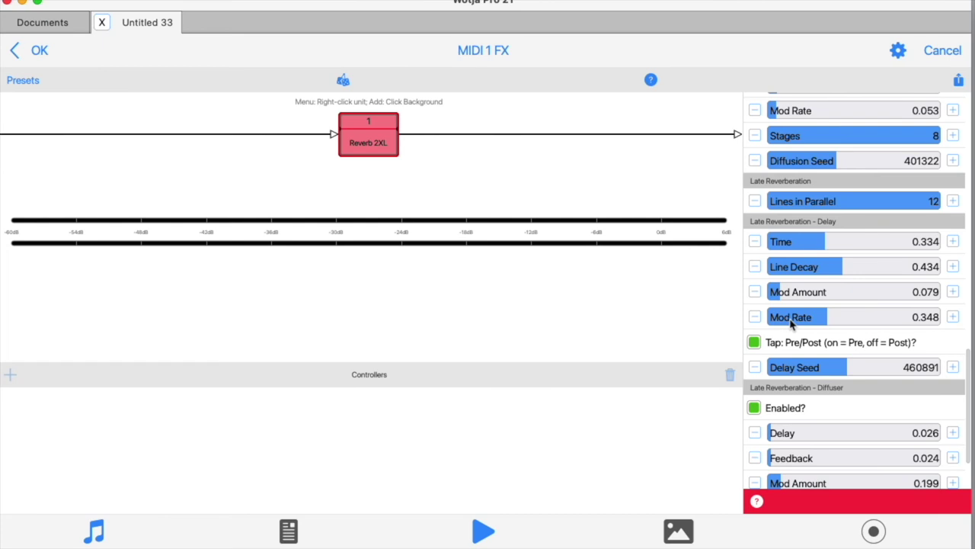
mouse_move(830, 368)
mouse_down()
mouse_move(891, 370)
mouse_move(843, 370)
mouse_up()
scroll(901, 388, down, 3)
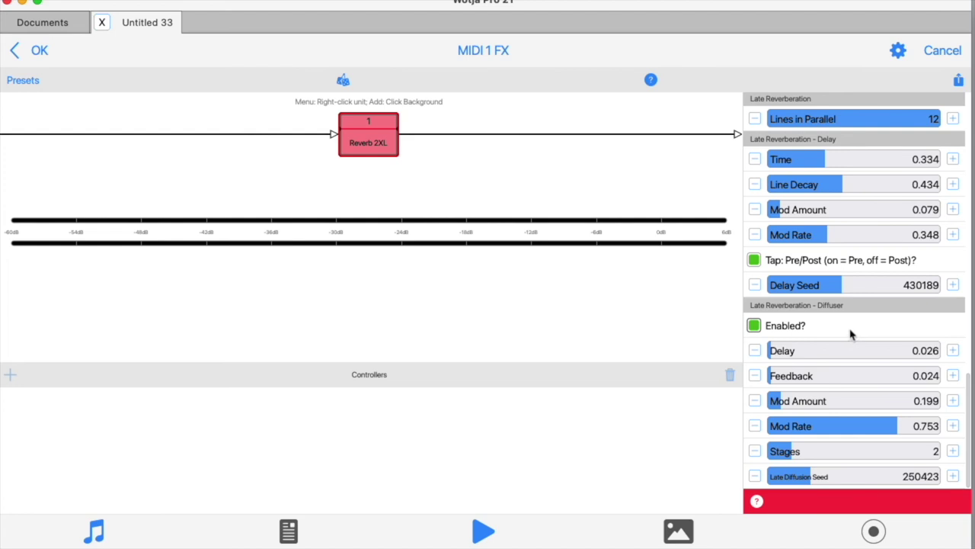
scroll(851, 334, up, 10)
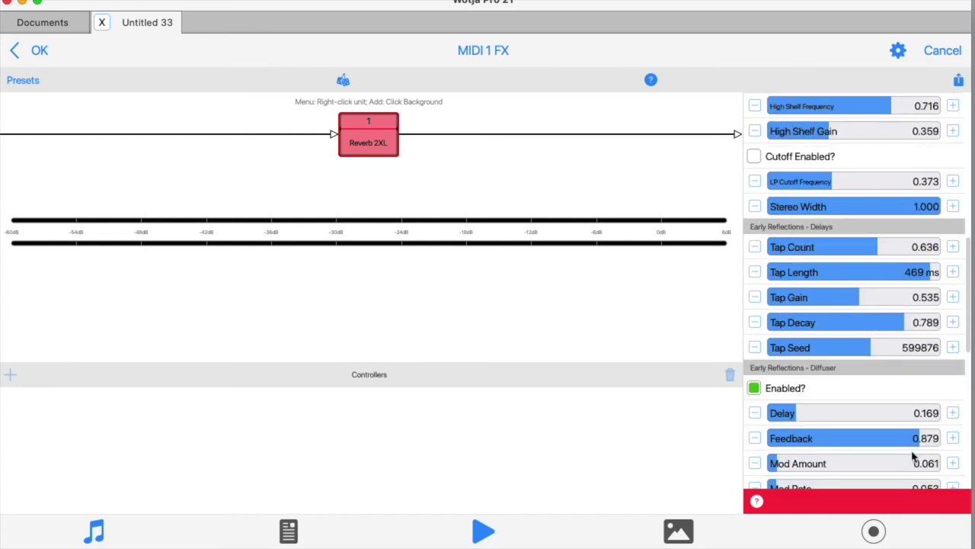
scroll(913, 456, up, 10)
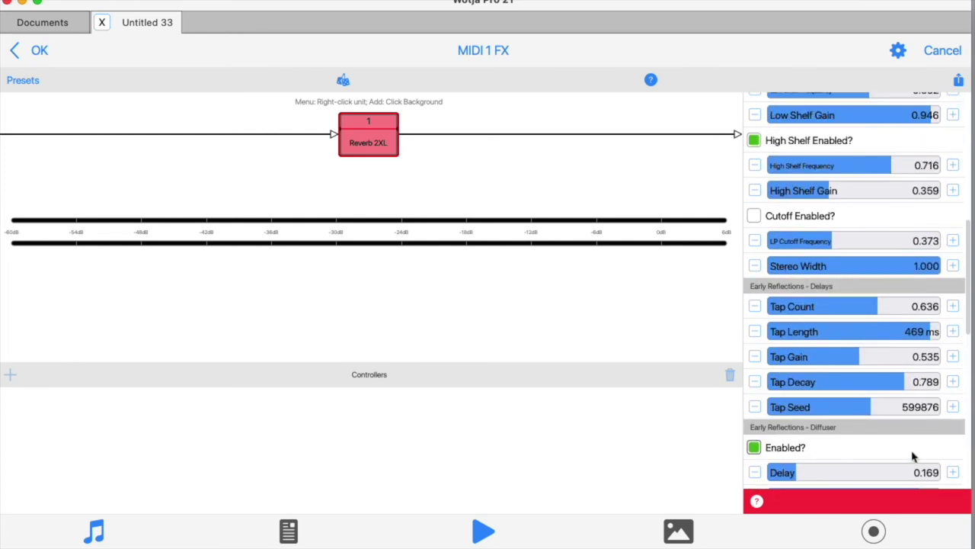
scroll(913, 456, up, 3)
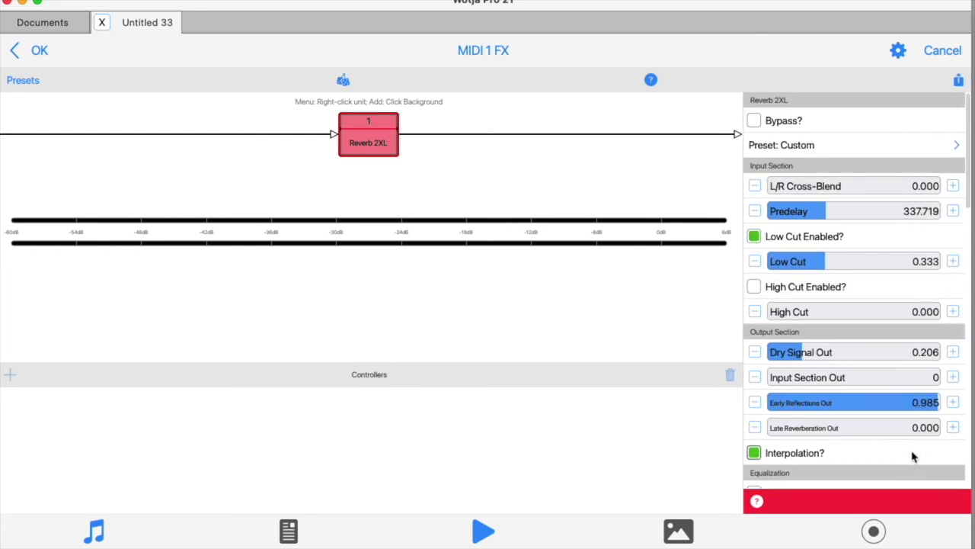
click(812, 337)
Step: Set Dry Signal Out 0.531, Late Reverberation Out 0.811, Early Reflections Out 0.310, Input Section Out 320
drag(803, 352, 877, 352)
drag(800, 428, 953, 430)
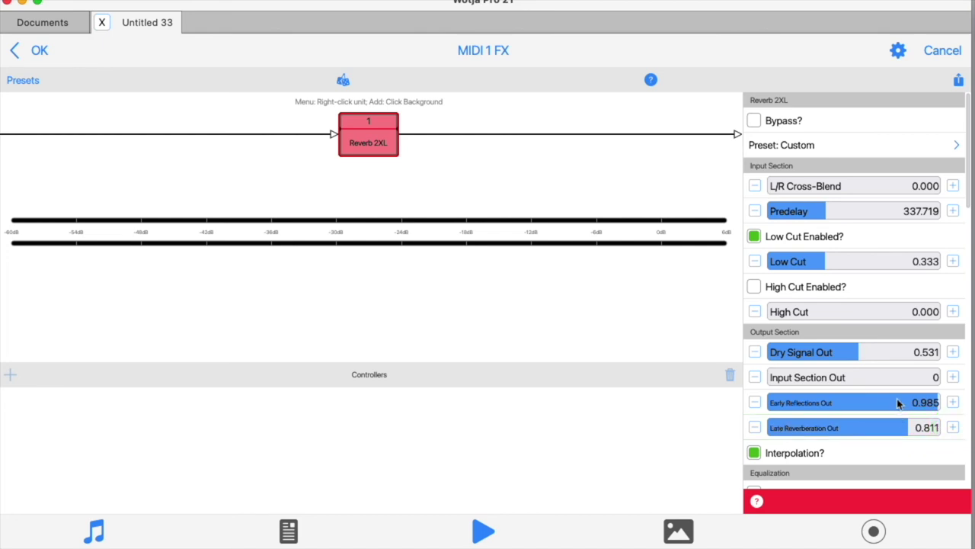
drag(896, 401, 855, 378)
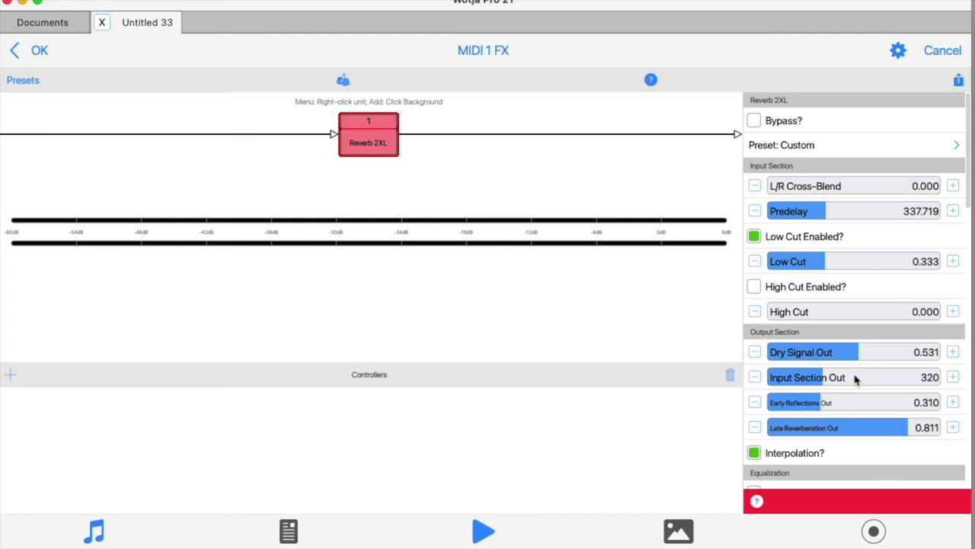
scroll(838, 427, down, 5)
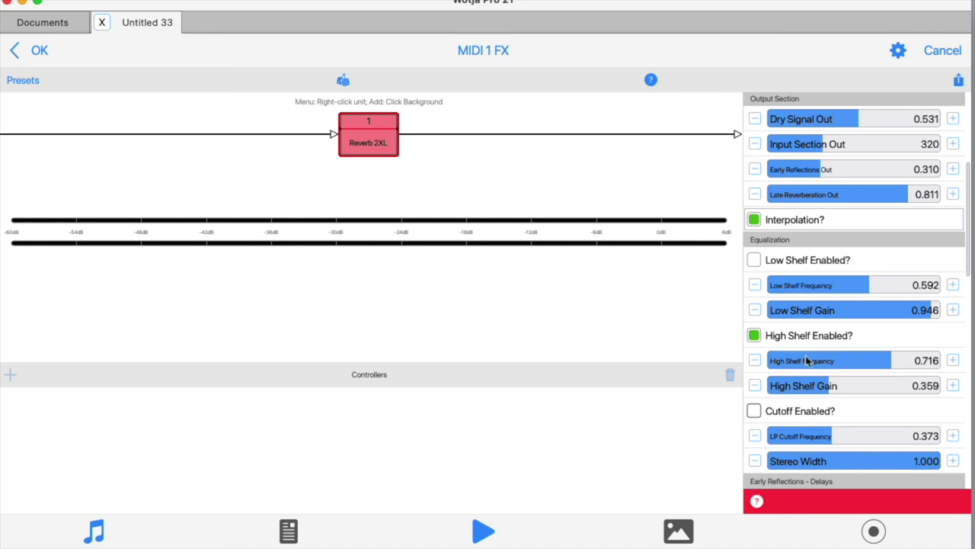
Step: Enable Low Shelf at frequency 0.000; set Low Shelf Gain, High Shelf Frequency and Gain to 1.000
click(863, 260)
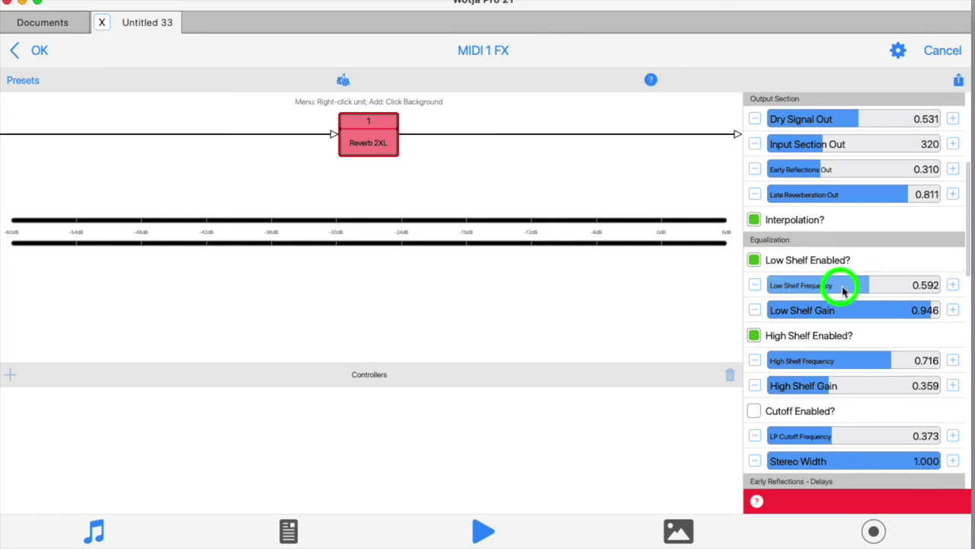
drag(838, 285, 969, 293)
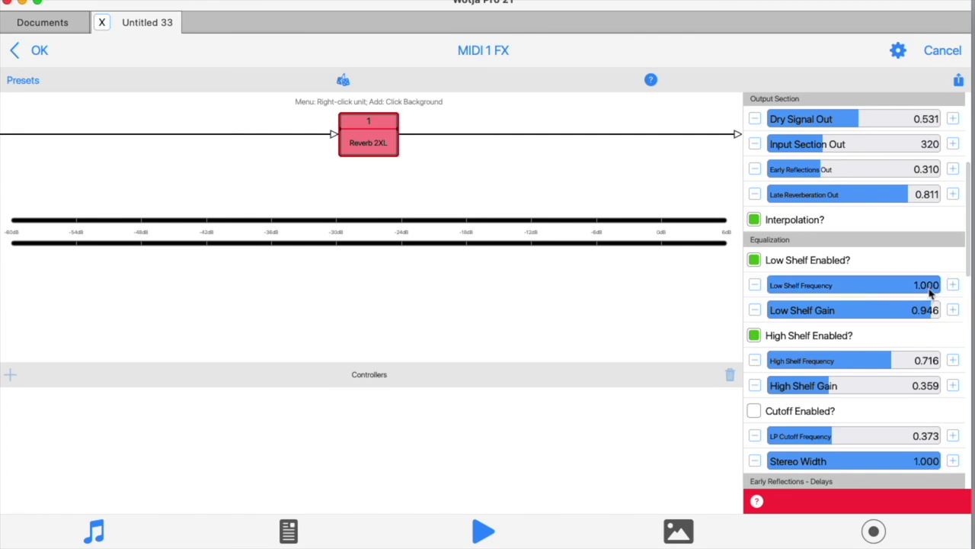
drag(929, 293, 728, 293)
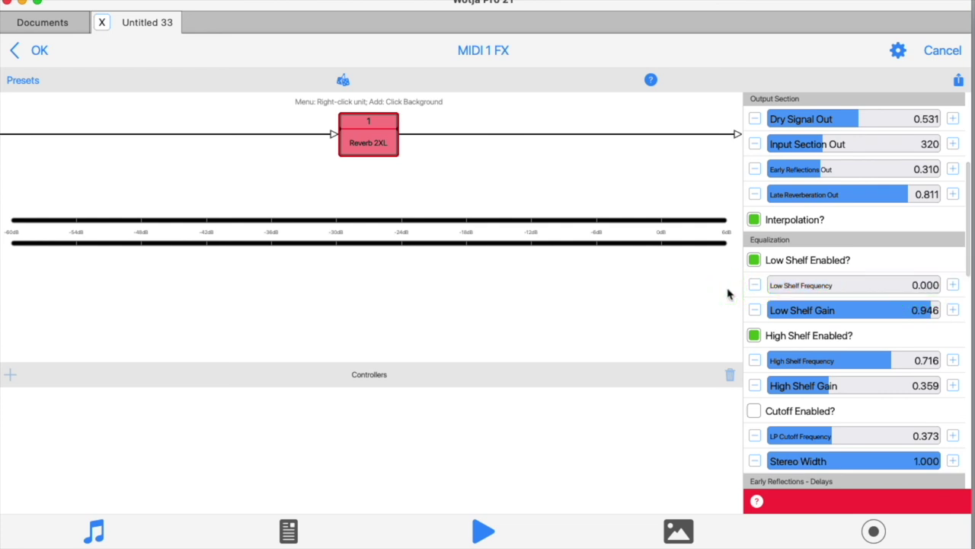
drag(812, 360, 952, 364)
drag(824, 386, 952, 385)
drag(926, 310, 972, 309)
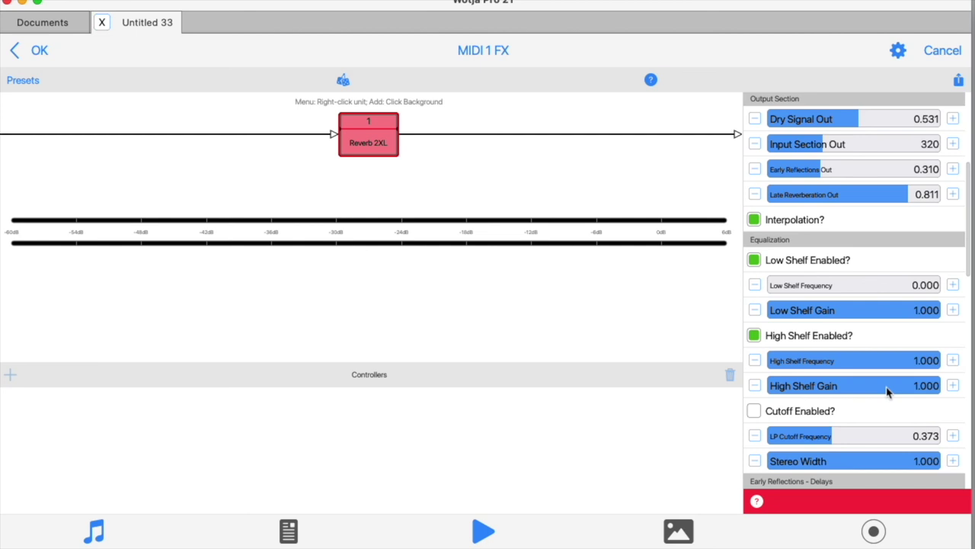
drag(891, 391, 863, 391)
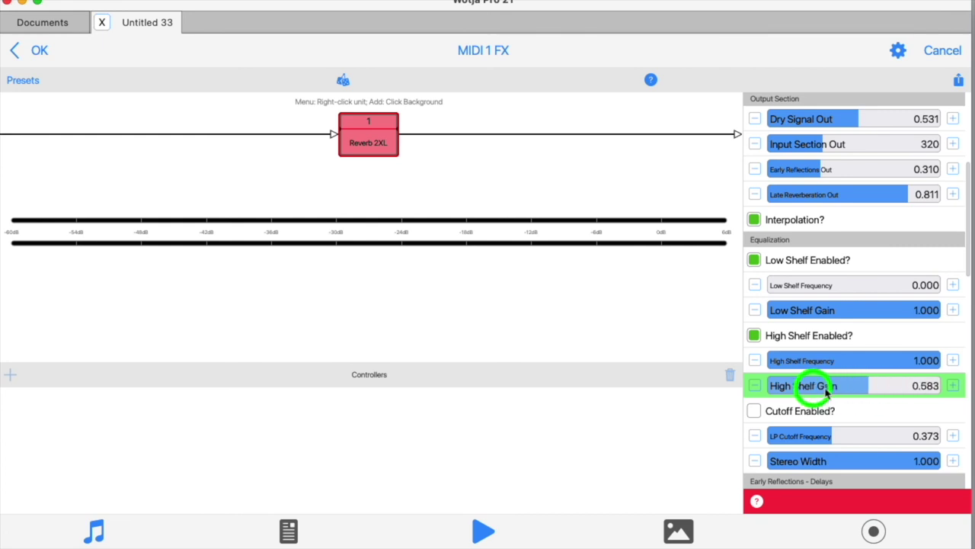
drag(827, 391, 683, 397)
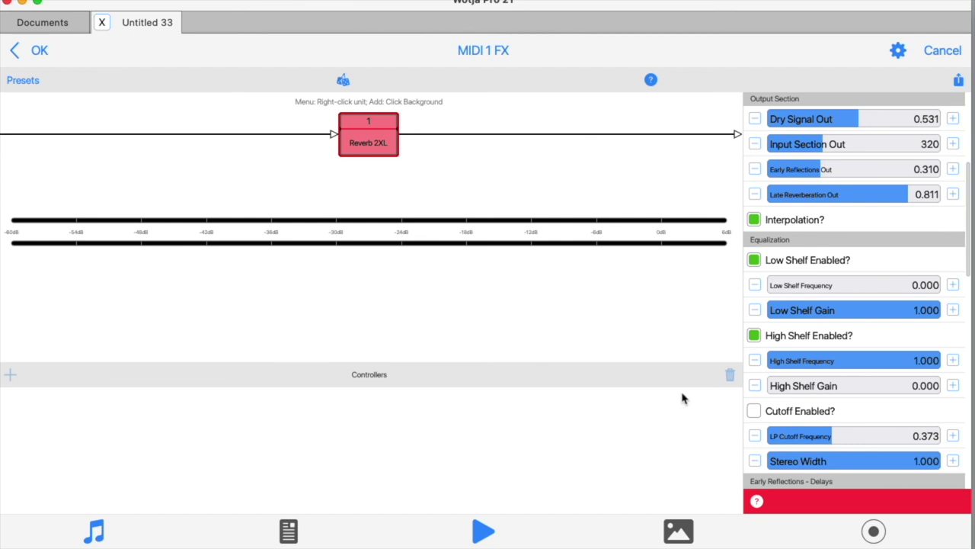
drag(904, 315, 630, 309)
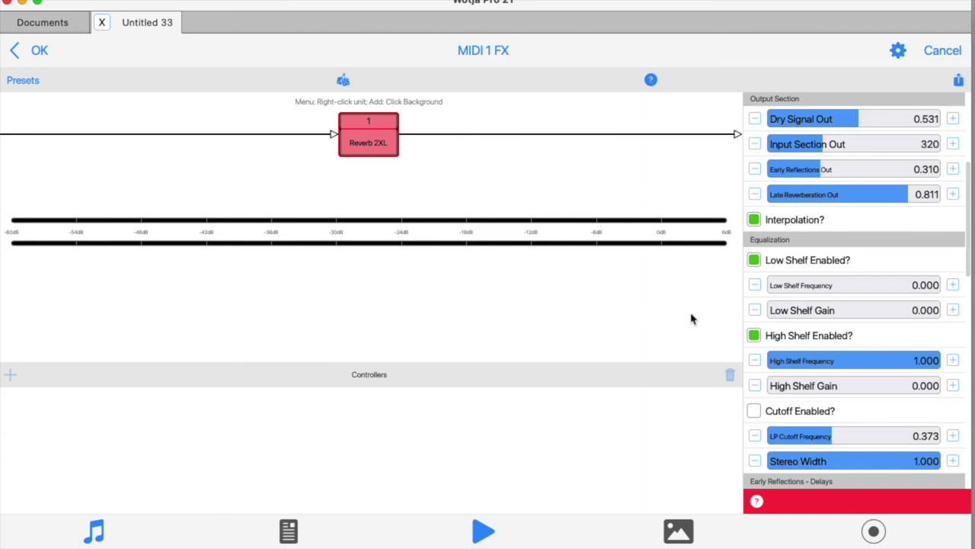
drag(775, 311, 940, 310)
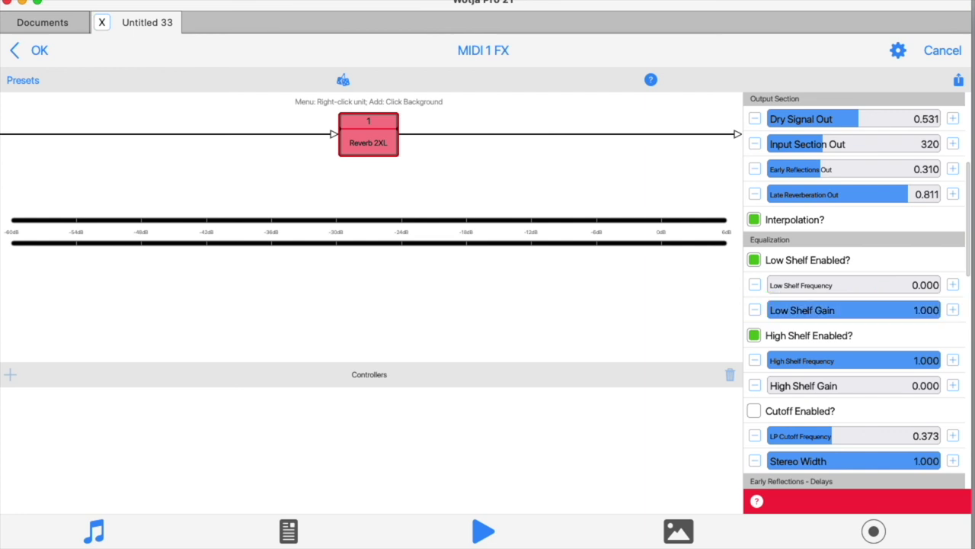
drag(777, 385, 941, 385)
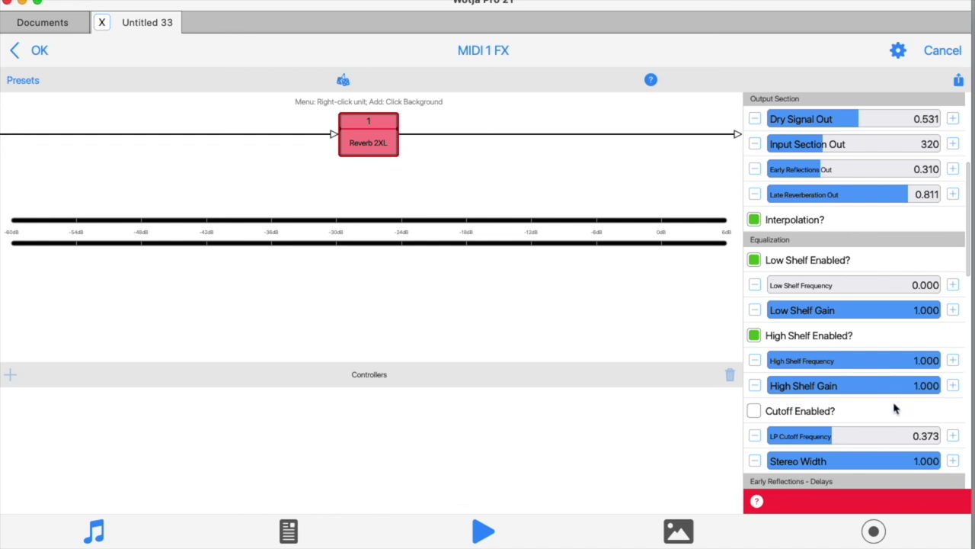
Step: Enable the low-pass cutoff at 0.461 and narrow Stereo Width slightly below 1.000
scroll(893, 405, down, 2)
click(753, 365)
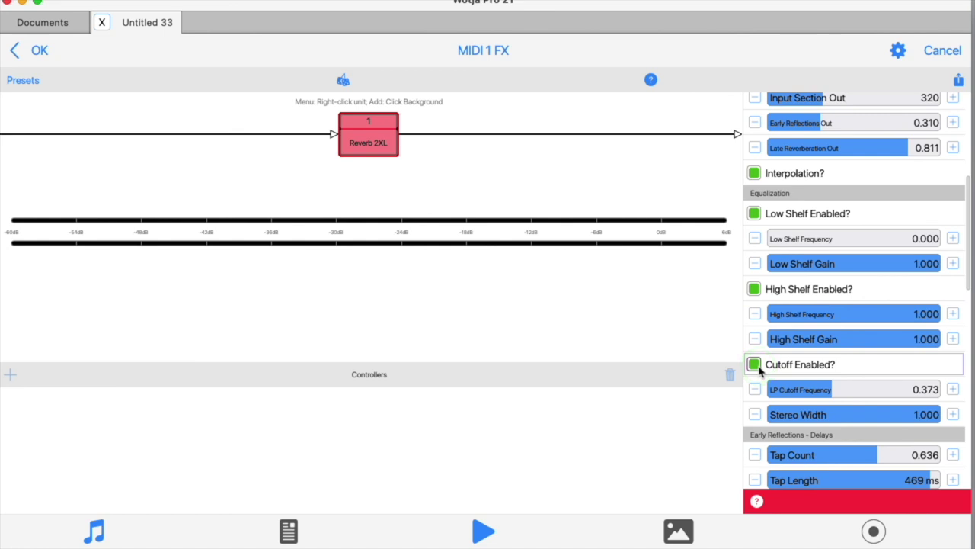
drag(833, 391, 867, 394)
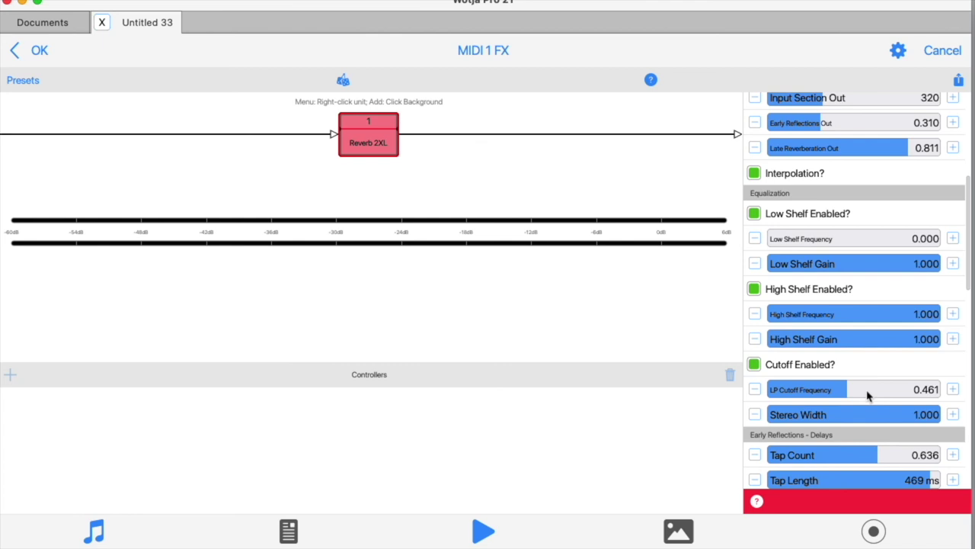
mouse_move(898, 424)
mouse_down()
mouse_move(806, 421)
mouse_move(896, 421)
mouse_up()
drag(874, 419, 926, 416)
drag(927, 417, 777, 425)
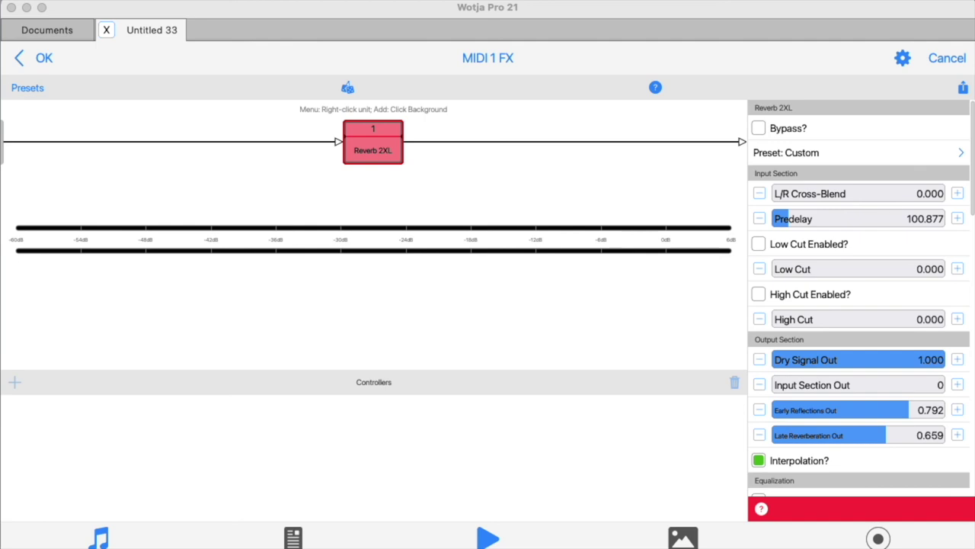
Step: Toggle the Reverb 2XL's Interpolation off and on twice, leaving it on, then select the Preset: Custom row
click(759, 460)
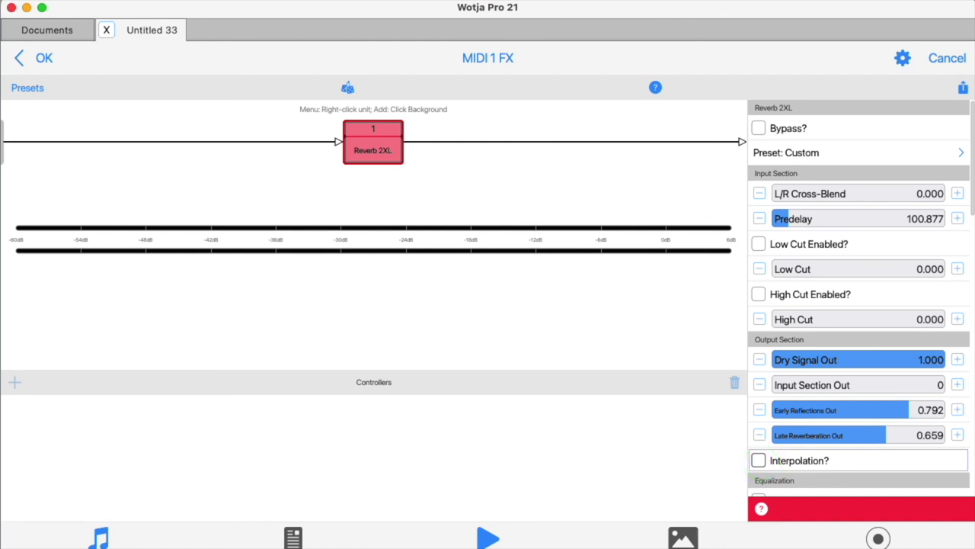
click(759, 460)
click(759, 461)
click(758, 460)
click(785, 152)
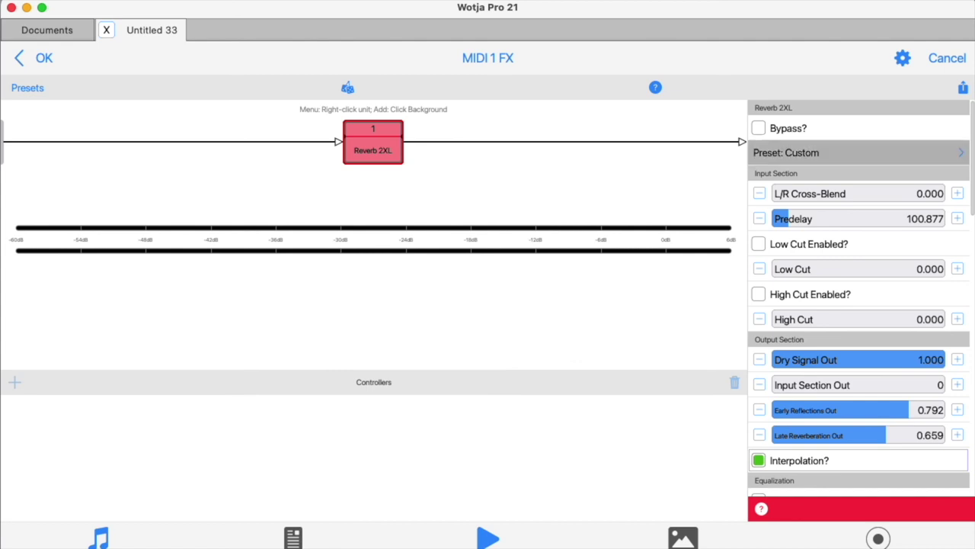
Step: Open the Reverb 2XL Select Preset list, showing presets from Approaching the infinite to Vast cavern
click(830, 150)
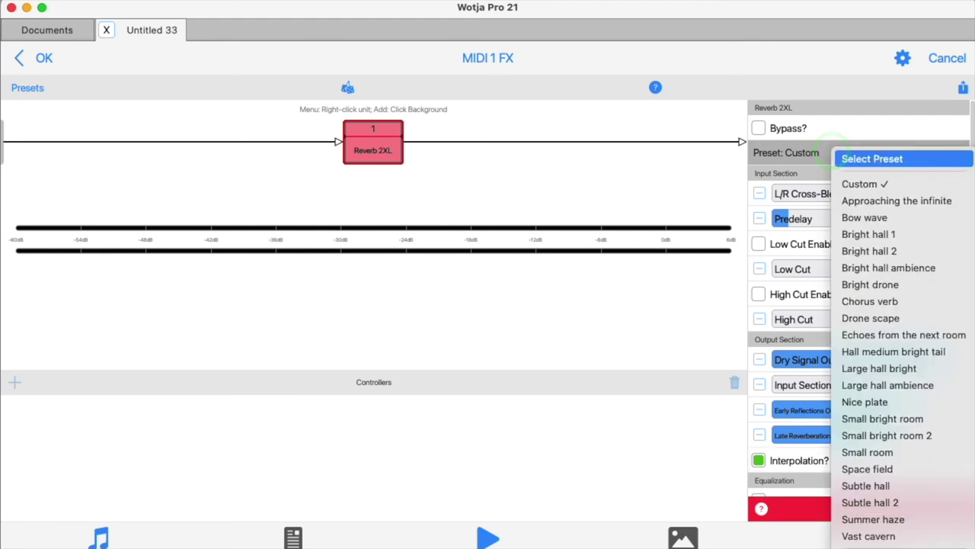